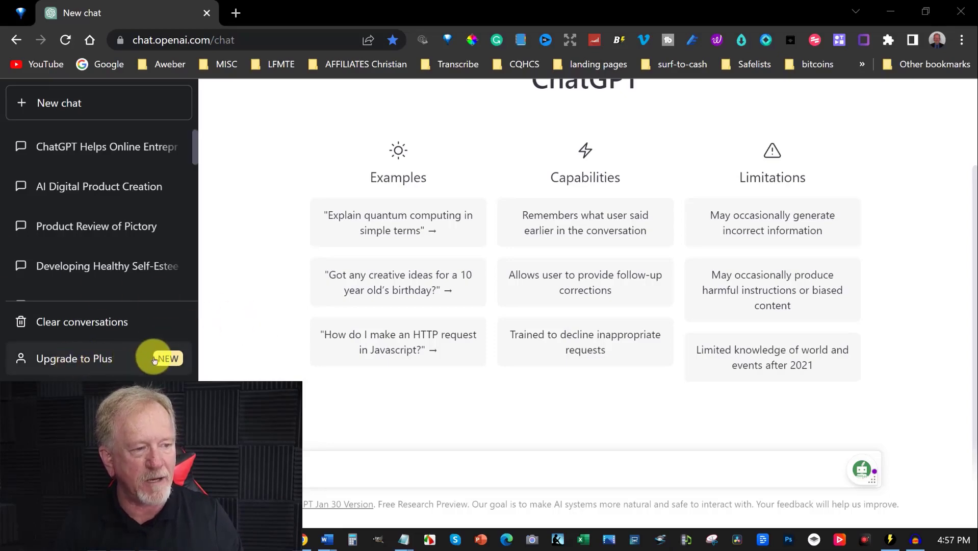
# Step: Glance at the account plans, then send the pasted request for top 10 Clickbank/JVZoo/Warrior Plus course niches
pyautogui.click(165, 359)
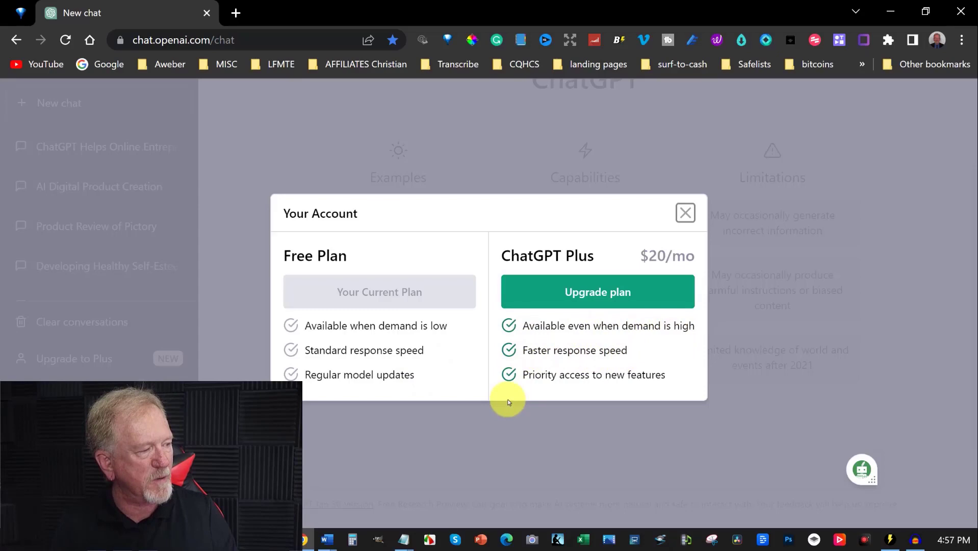
pyautogui.click(685, 214)
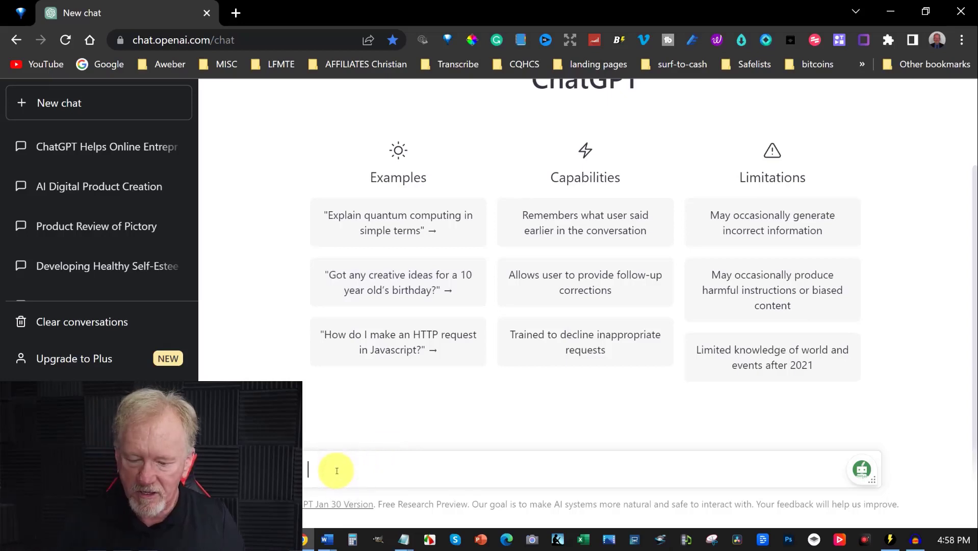
pyautogui.write('Please give me the top 10 online niches that can be turned into online video course, that can be sold on Clickbank, JVZoo or Warrior Plus.')
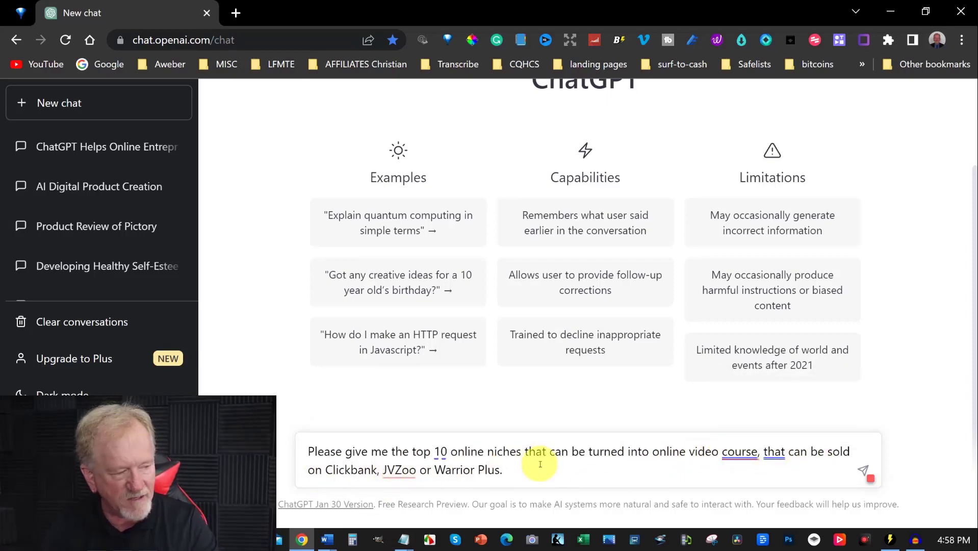
pyautogui.press('Return')
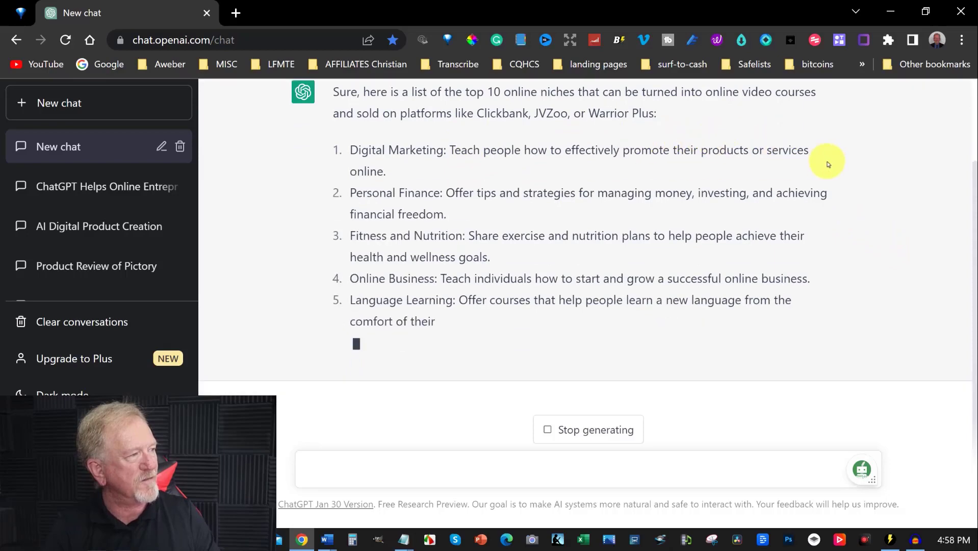
# Step: Review the ten-niche reply and highlight item 4, the Online Business line
pyautogui.scroll(3, 404, 150)
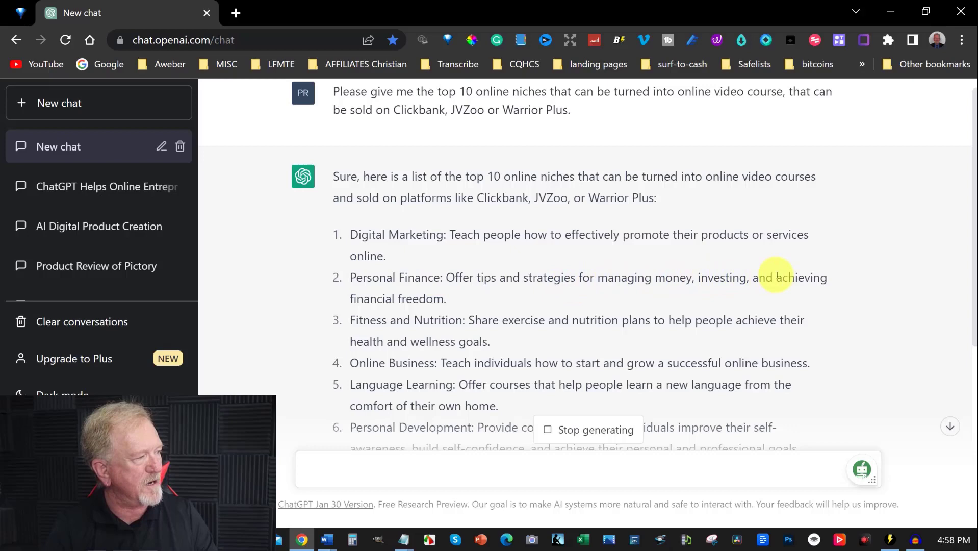
pyautogui.scroll(-3, 500, 271)
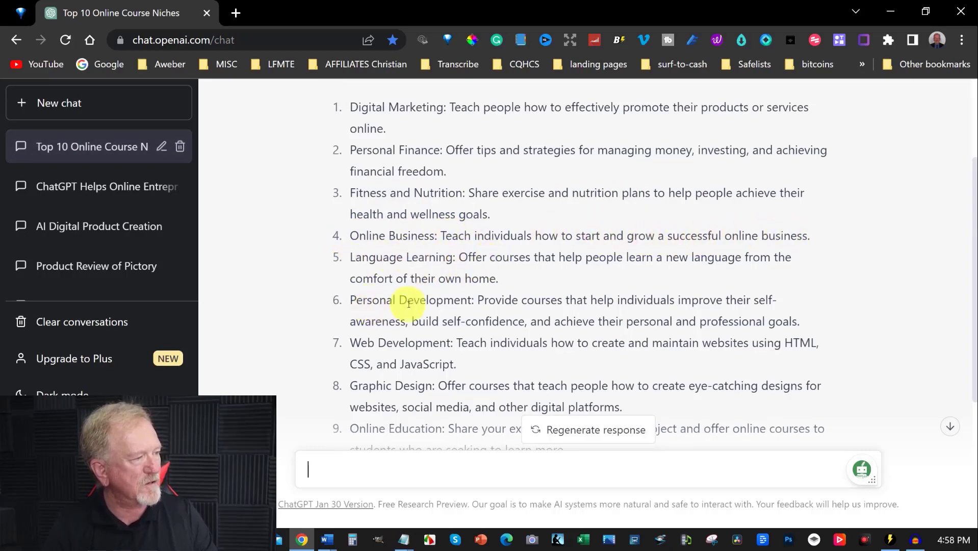
pyautogui.scroll(-3, 410, 291)
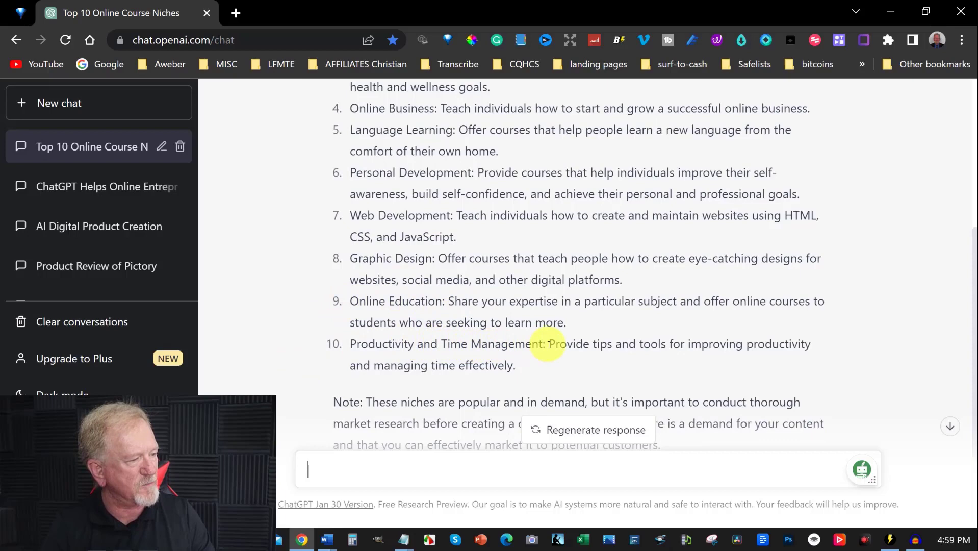
pyautogui.scroll(3, 508, 344)
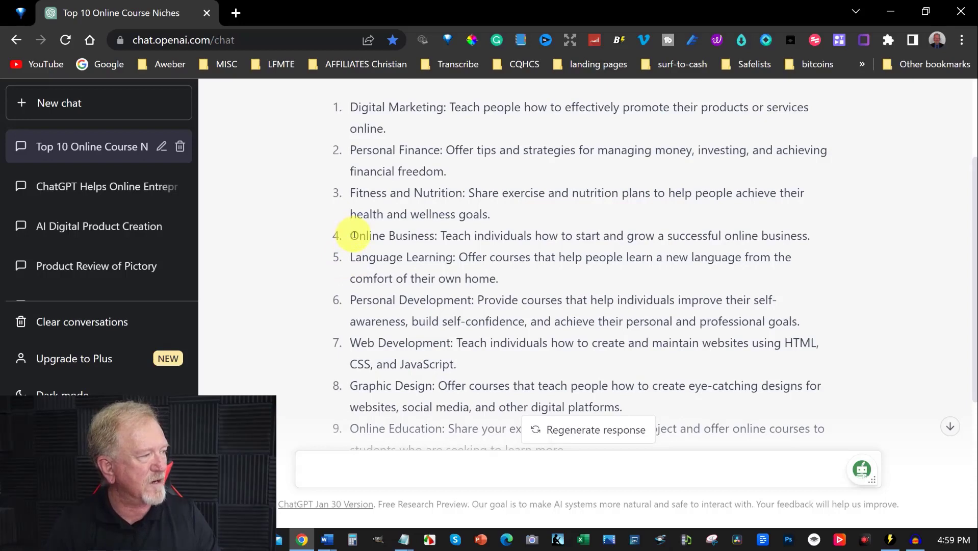
pyautogui.moveTo(352, 235); pyautogui.dragTo(814, 238)
pyautogui.hotkey('ctrl', 'c')
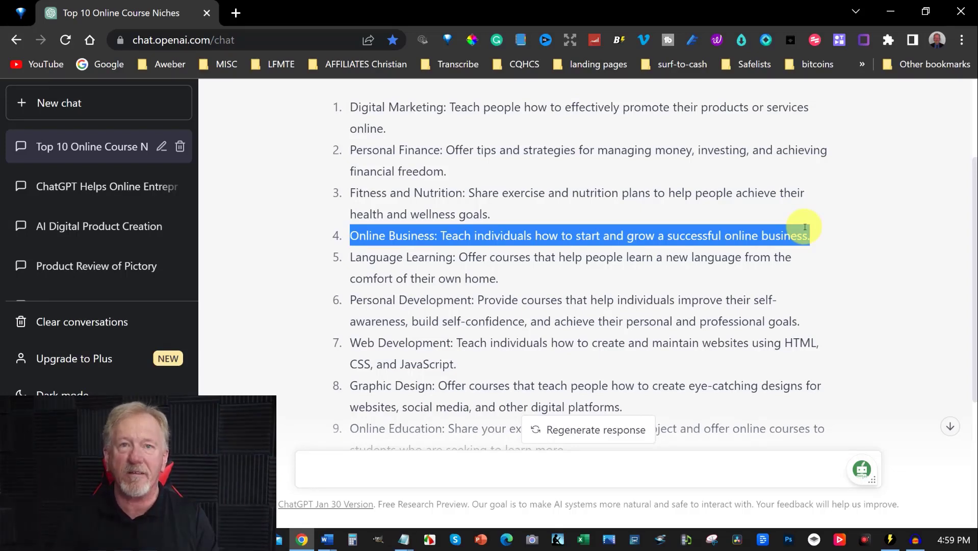
pyautogui.scroll(-5, 690, 258)
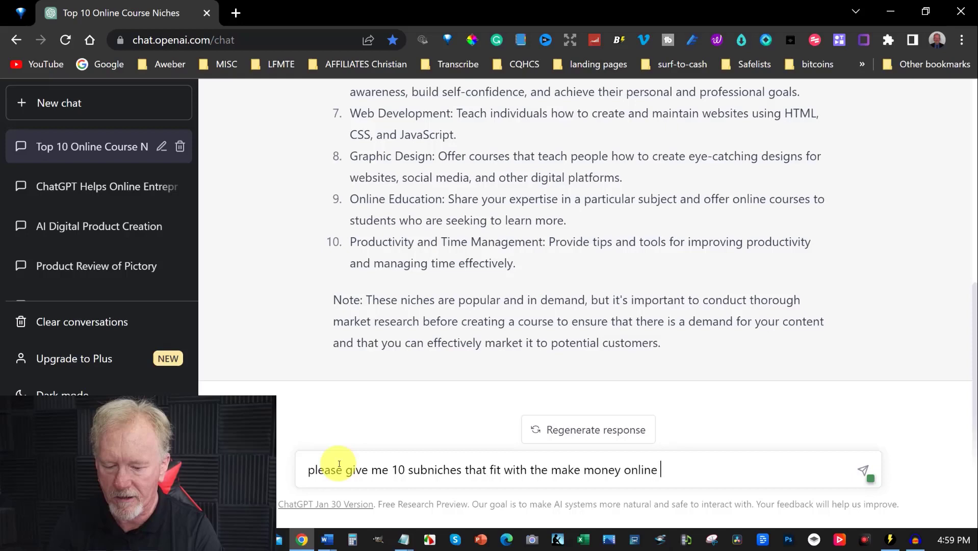
# Step: Send the request for 10 make-money-online subniches, then reselect the Online Business niche line
pyautogui.press('Return')
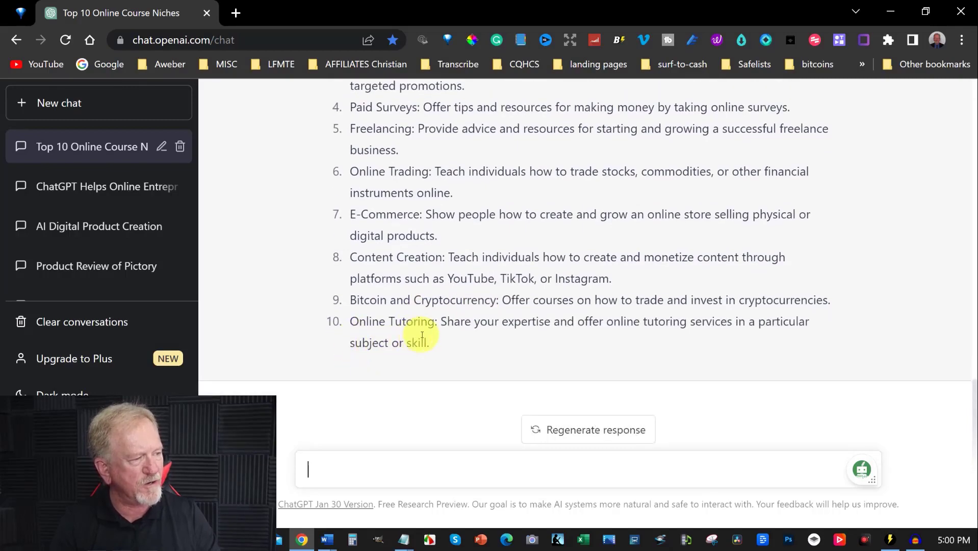
pyautogui.scroll(6, 424, 357)
pyautogui.scroll(-4, 423, 352)
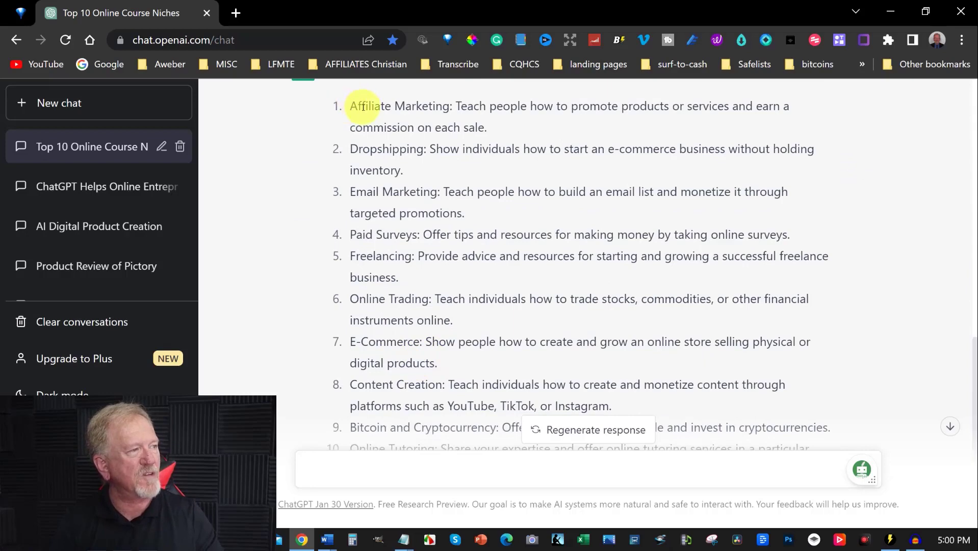
pyautogui.scroll(12, 368, 128)
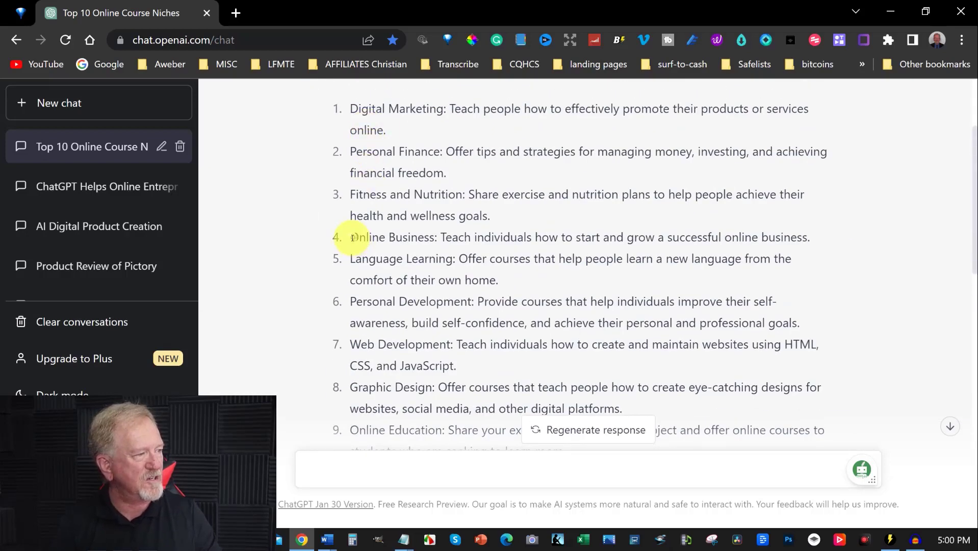
pyautogui.moveTo(352, 237); pyautogui.dragTo(806, 242)
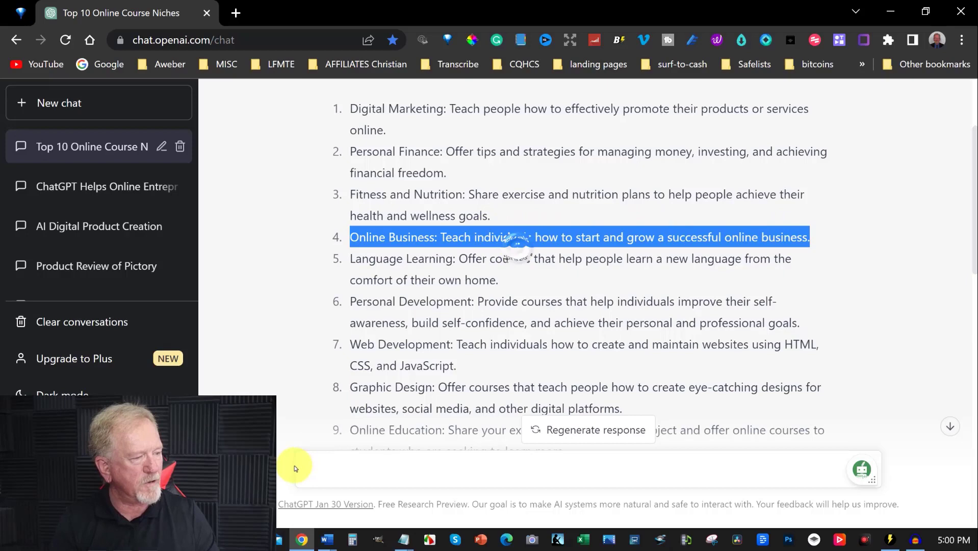
# Step: Ask for 10 subniches of the pasted Online Business niche, wrapped in quotes
pyautogui.click(319, 466)
pyautogui.write('ple')
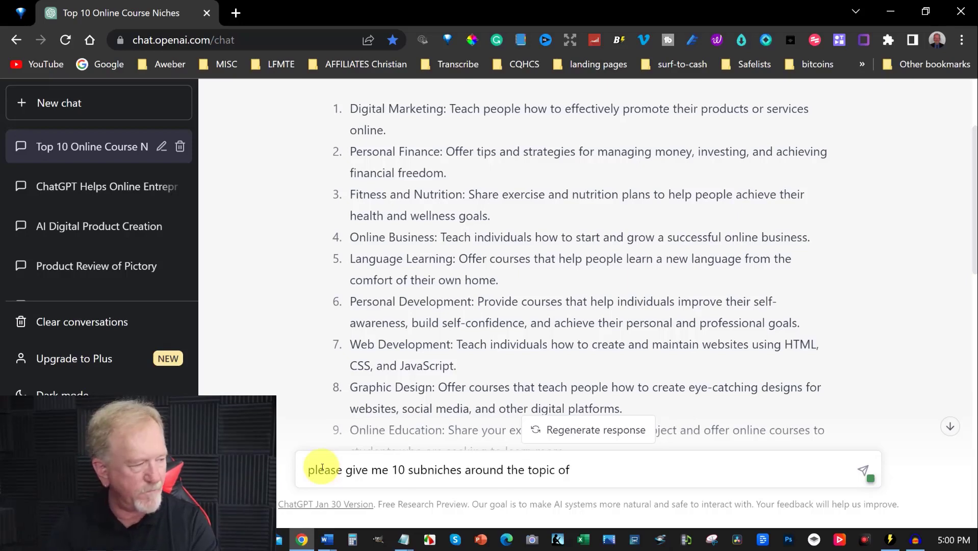
pyautogui.hotkey('ctrl', 'v')
pyautogui.click(572, 452)
pyautogui.write('"')
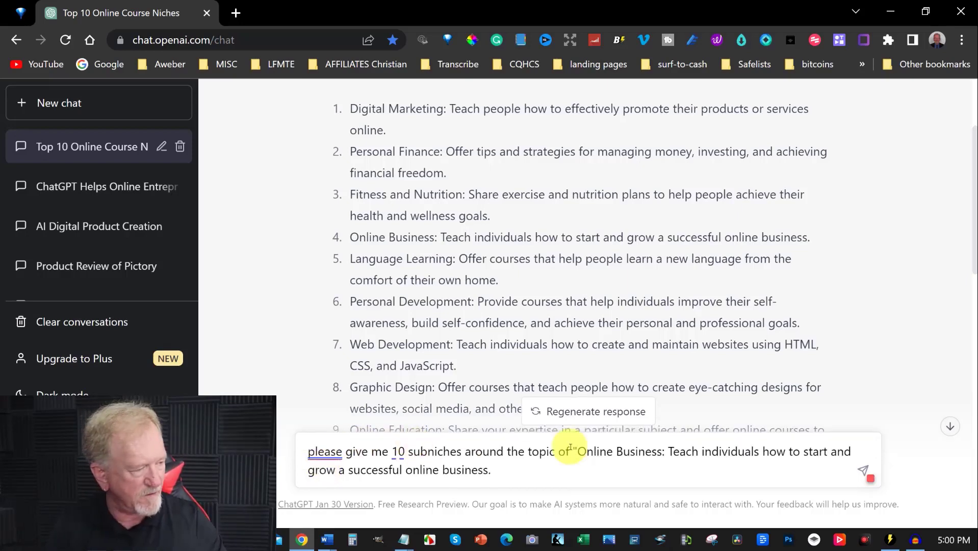
pyautogui.click(488, 468)
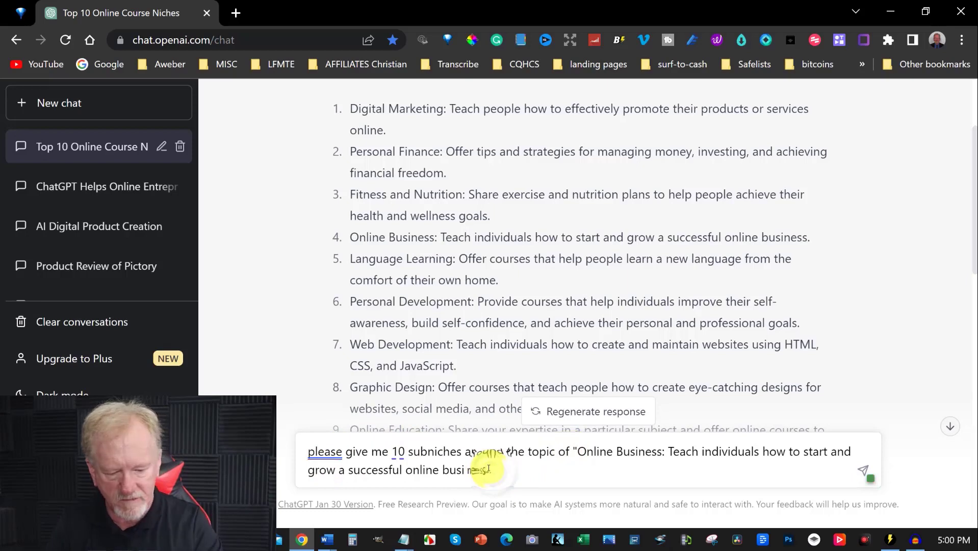
pyautogui.write('"')
pyautogui.press('Return')
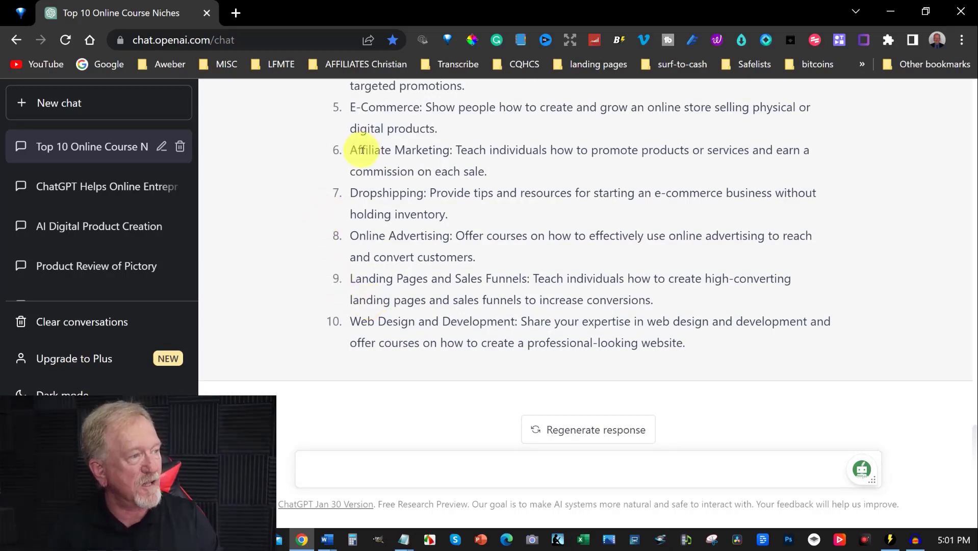
# Step: Copy the Affiliate Marketing line and send 'Please give me 10 subniches around' it in quotes
pyautogui.moveTo(353, 149); pyautogui.dragTo(493, 168)
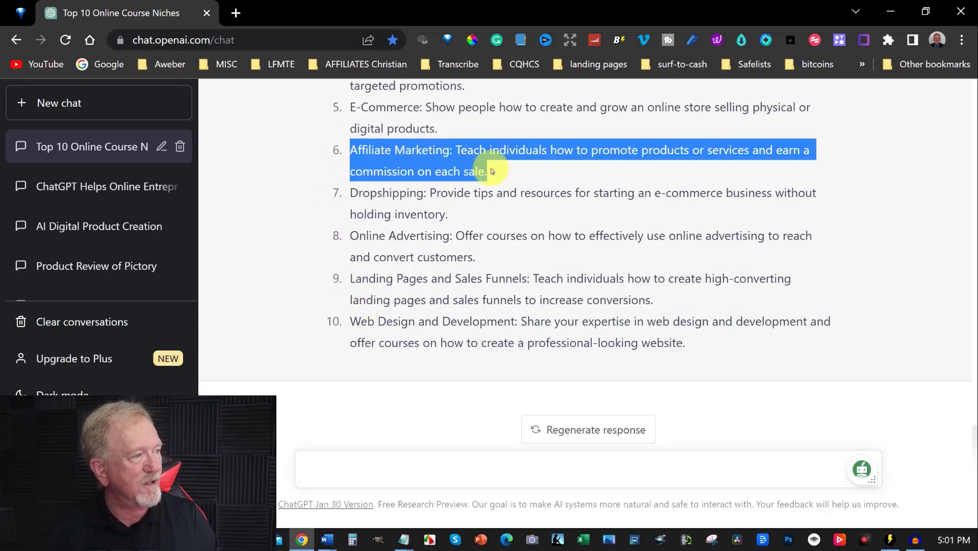
pyautogui.rightClick(443, 165)
pyautogui.click(480, 177)
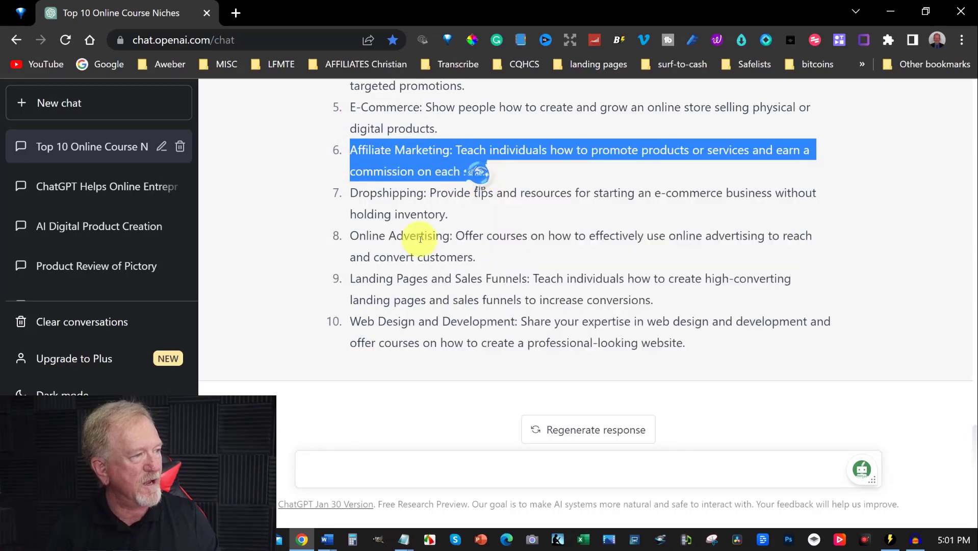
pyautogui.click(333, 464)
pyautogui.write('Please give me 10 subniches')
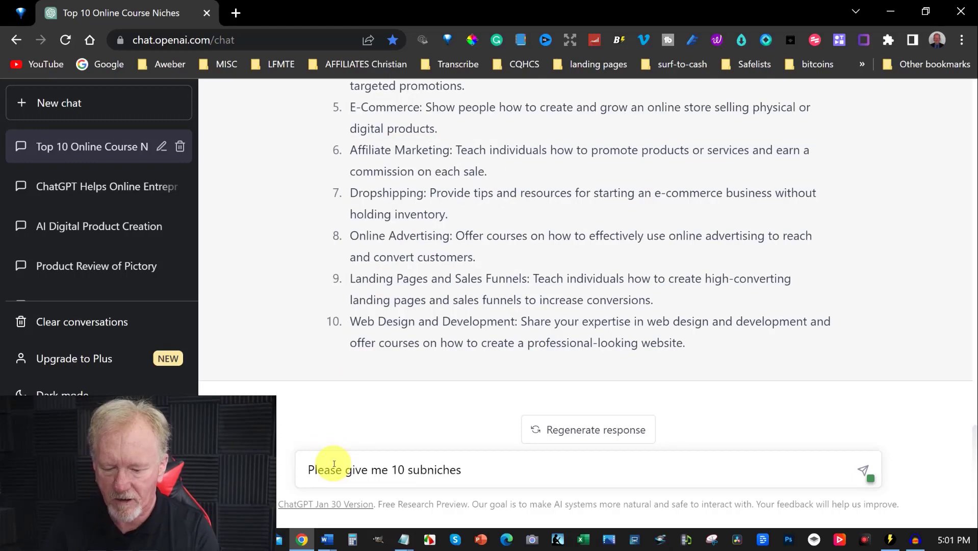
pyautogui.write(' around ')
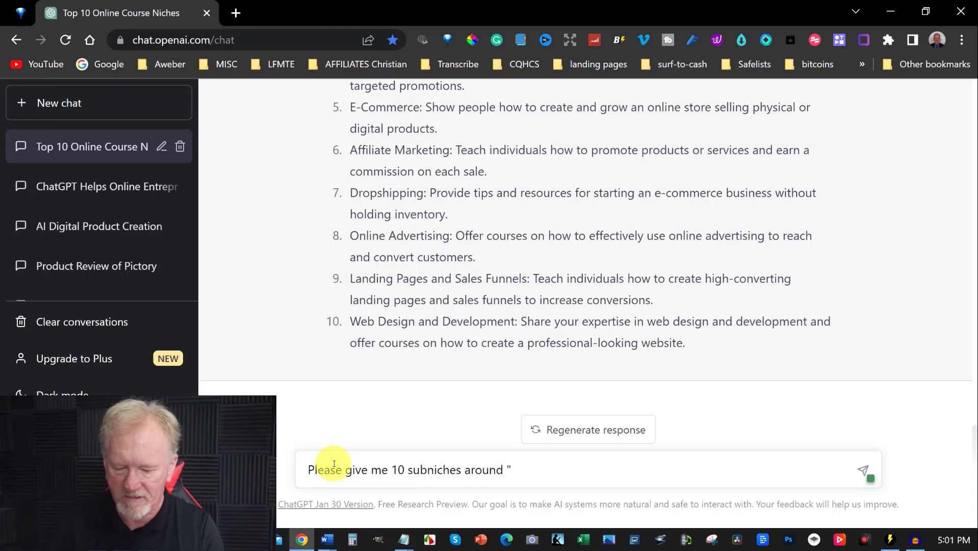
pyautogui.write('"')
pyautogui.hotkey('ctrl', 'v')
pyautogui.write('"')
pyautogui.press('Return')
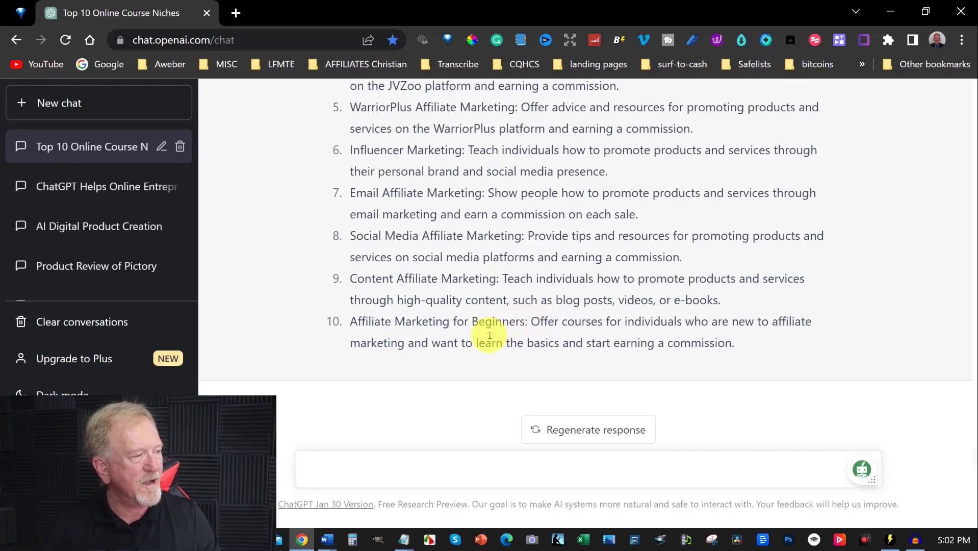
# Step: Copy the Email Affiliate Marketing subniche from the Affiliate Marketing list
pyautogui.scroll(8, 462, 336)
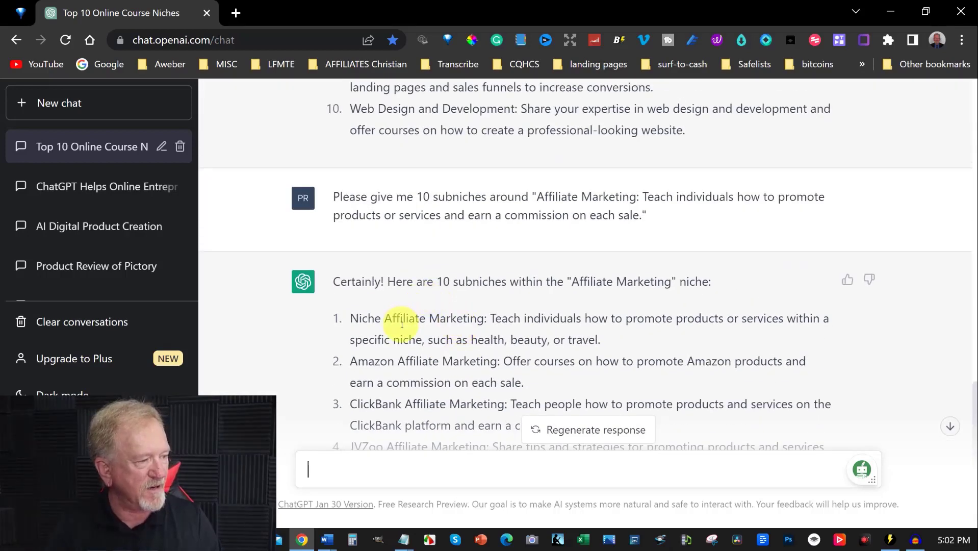
pyautogui.scroll(-2, 402, 325)
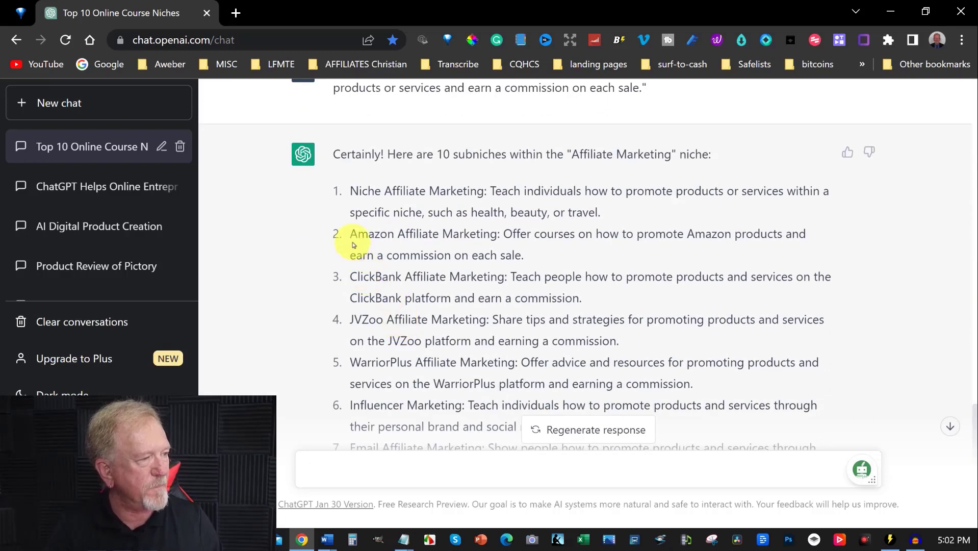
pyautogui.scroll(-2, 453, 233)
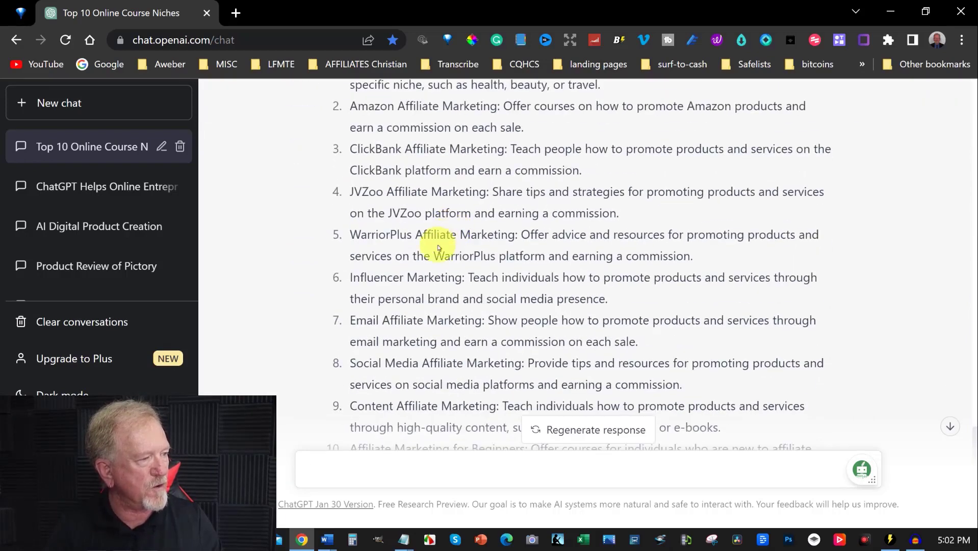
pyautogui.moveTo(351, 276); pyautogui.dragTo(698, 291)
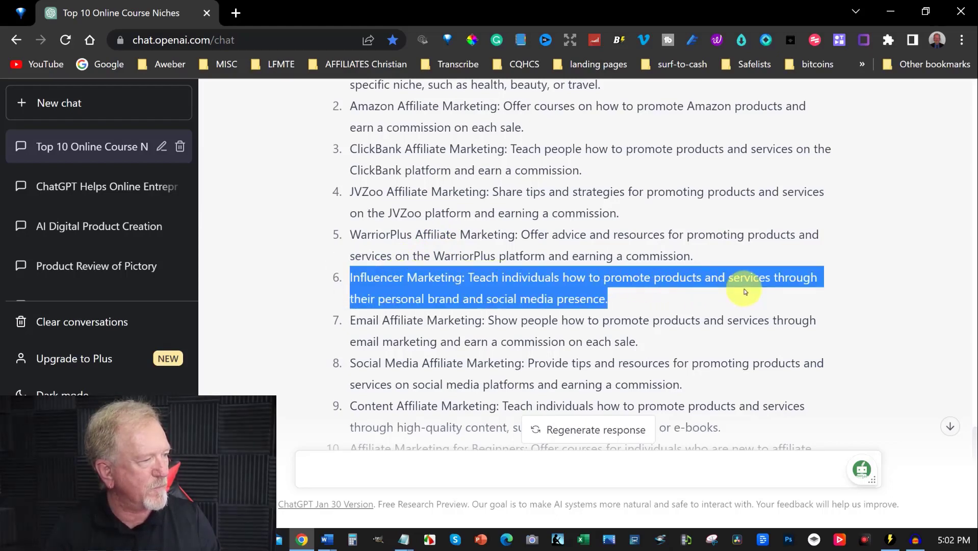
pyautogui.rightClick(490, 287)
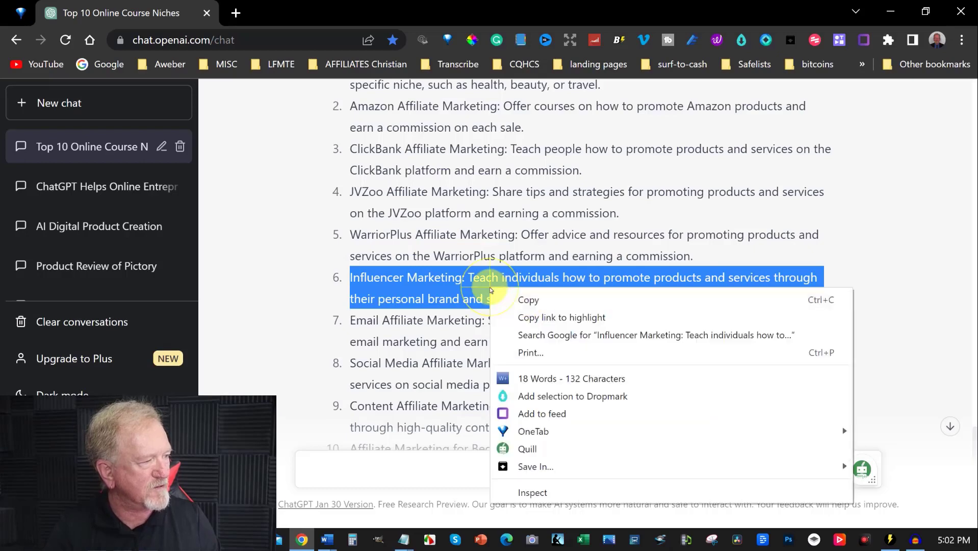
pyautogui.click(530, 302)
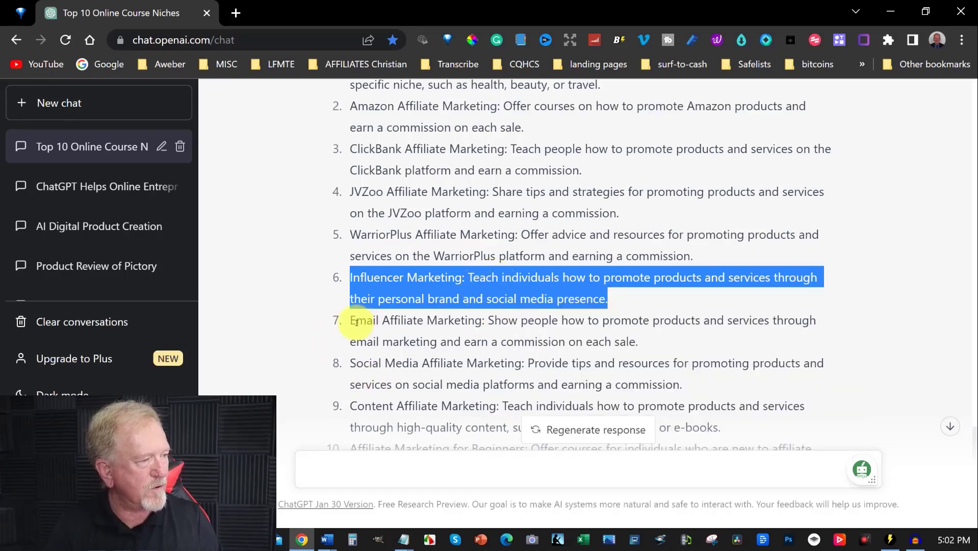
pyautogui.moveTo(352, 320); pyautogui.dragTo(640, 333)
pyautogui.rightClick(639, 333)
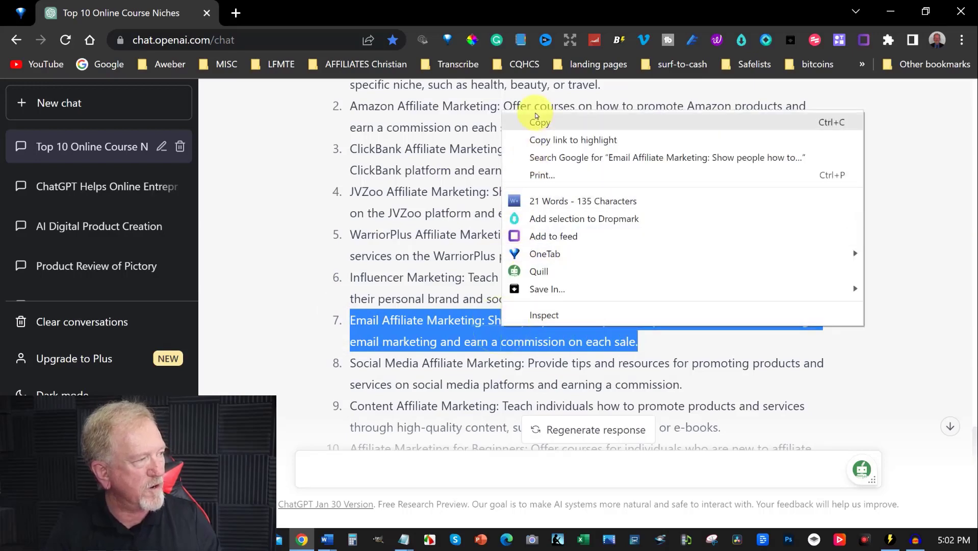
pyautogui.click(540, 123)
pyautogui.scroll(-3, 353, 328)
# Step: Send 'please give 10 subniches around' followed by the quoted Email Affiliate Marketing text
pyautogui.click(344, 469)
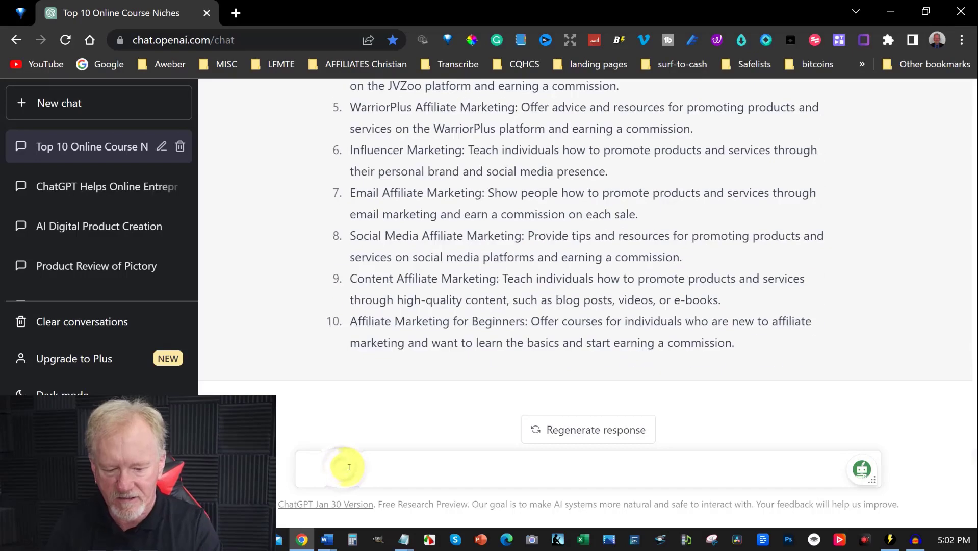
pyautogui.write('please give')
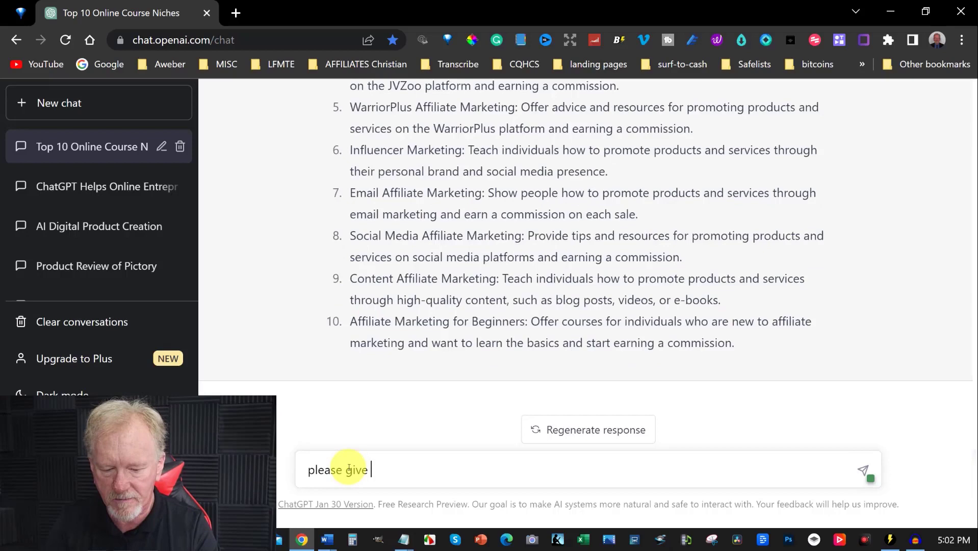
pyautogui.write(' 10 subniches aro')
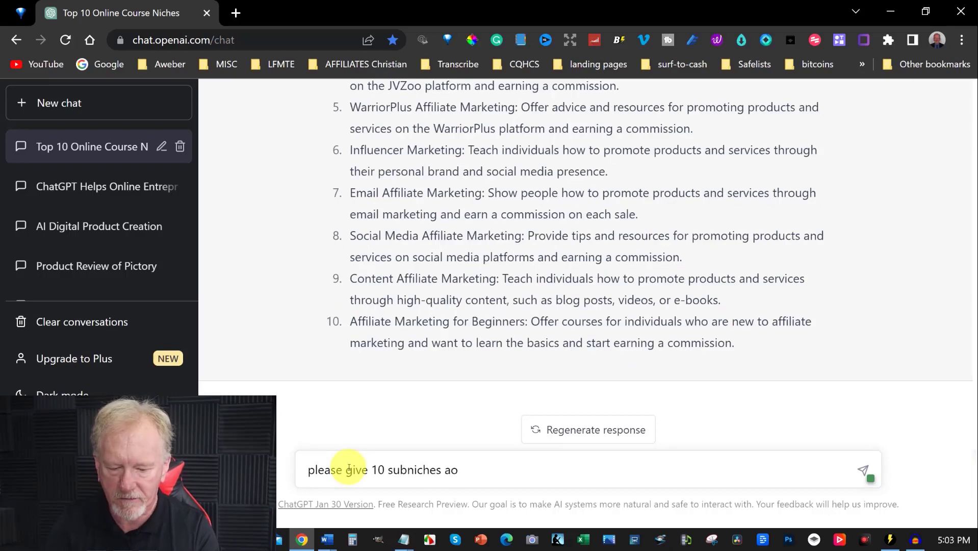
pyautogui.press('BackSpace')
pyautogui.write('round')
pyautogui.hotkey('ctrl', 'v')
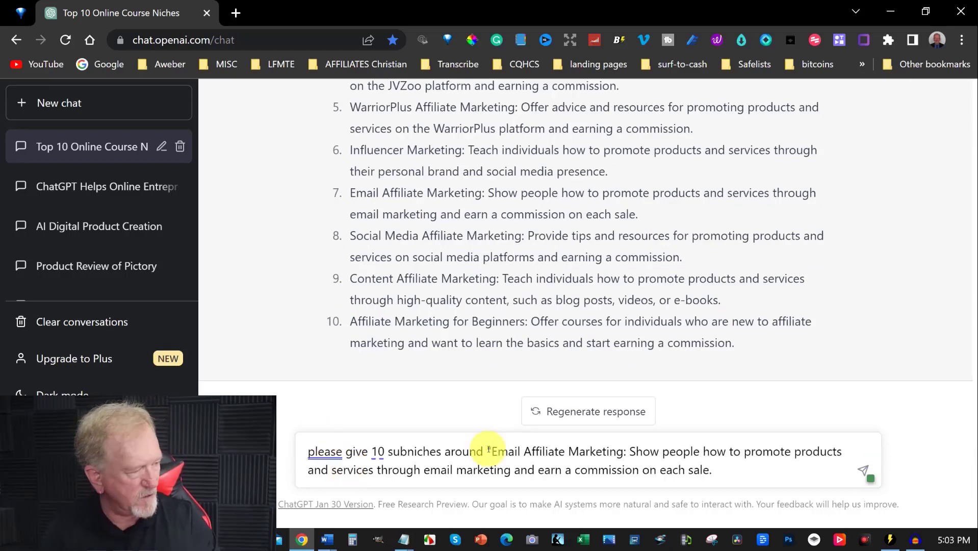
pyautogui.click(488, 451)
pyautogui.write('"')
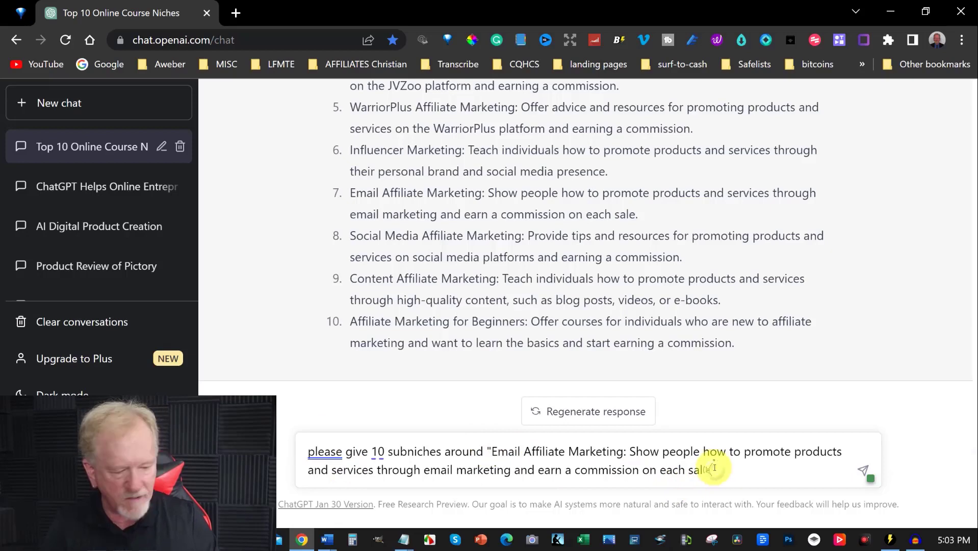
pyautogui.press('Return')
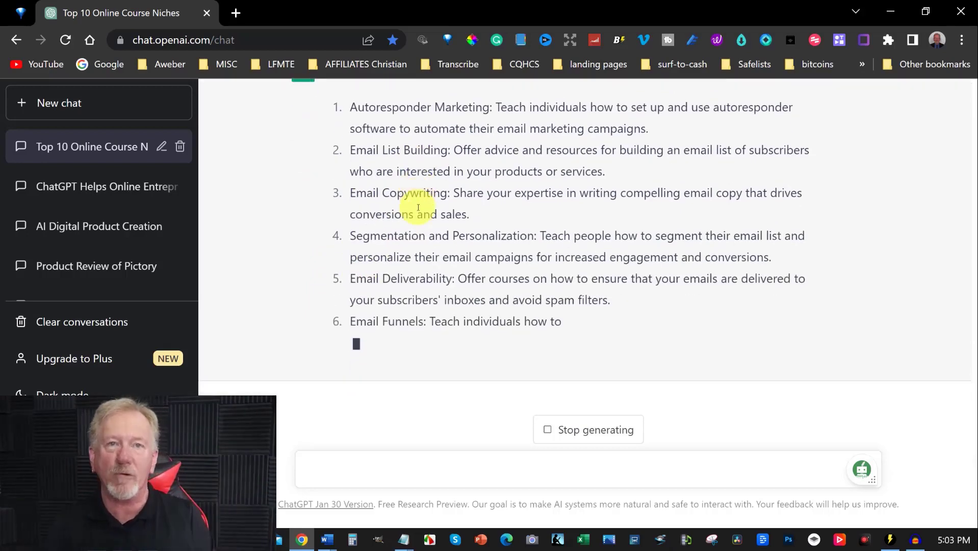
# Step: Review the ten Email Affiliate Marketing subniches, highlighting Autoresponder Marketing and Email List Building
pyautogui.scroll(3, 377, 198)
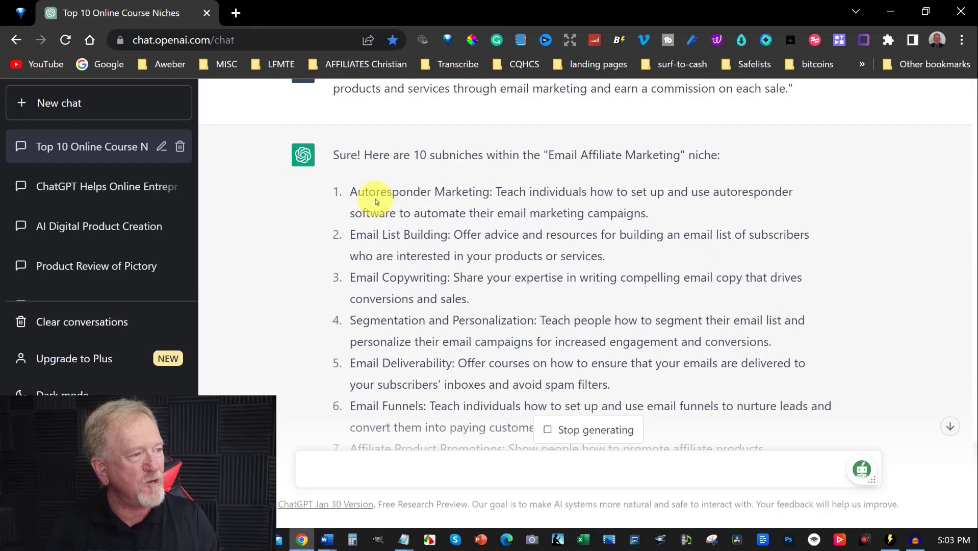
pyautogui.moveTo(352, 192); pyautogui.dragTo(623, 207)
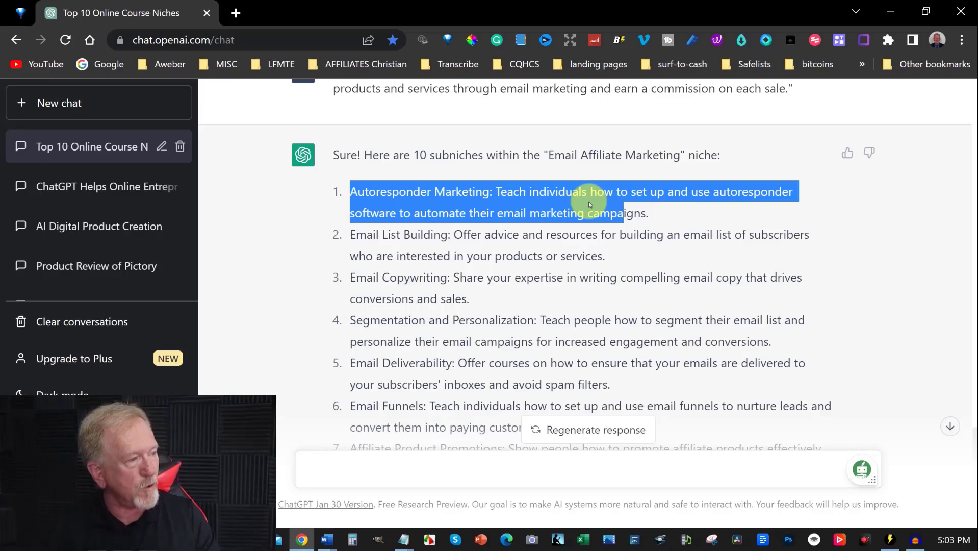
pyautogui.click(351, 235)
pyautogui.moveTo(351, 235); pyautogui.dragTo(615, 251)
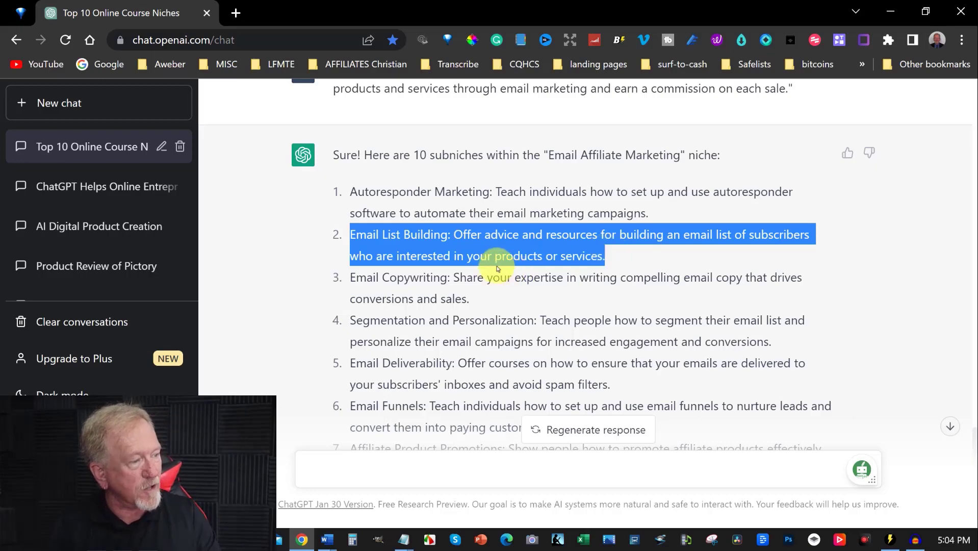
pyautogui.scroll(-2, 409, 262)
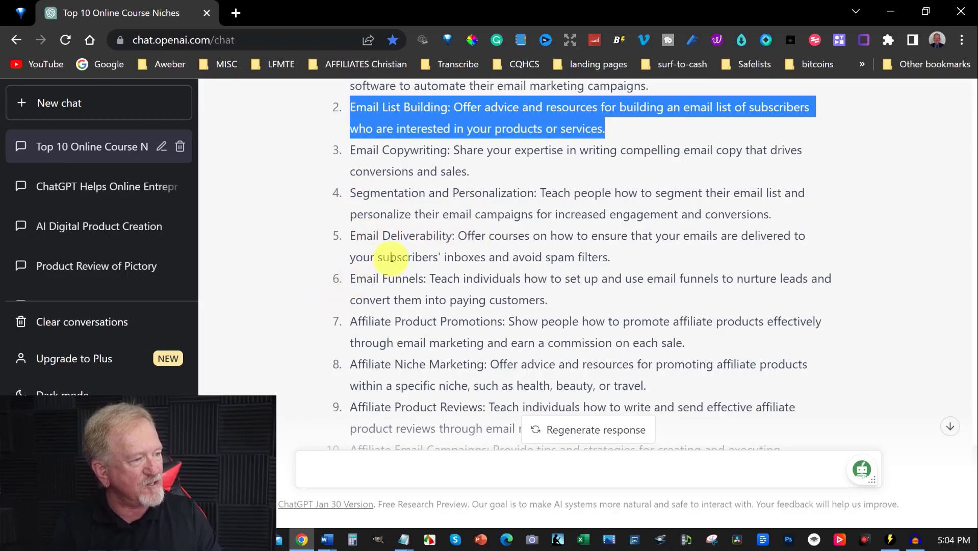
pyautogui.scroll(-2, 369, 239)
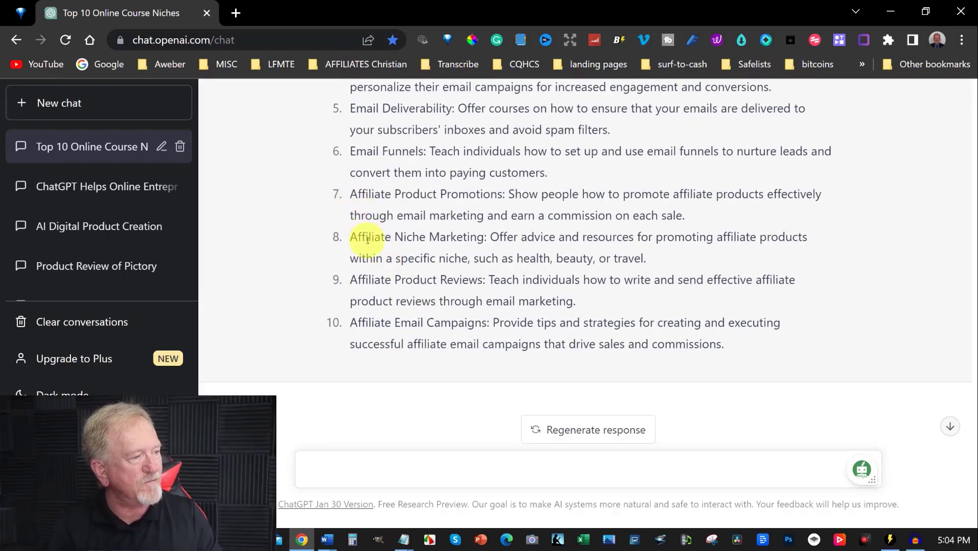
pyautogui.scroll(5, 370, 249)
pyautogui.scroll(-3, 370, 249)
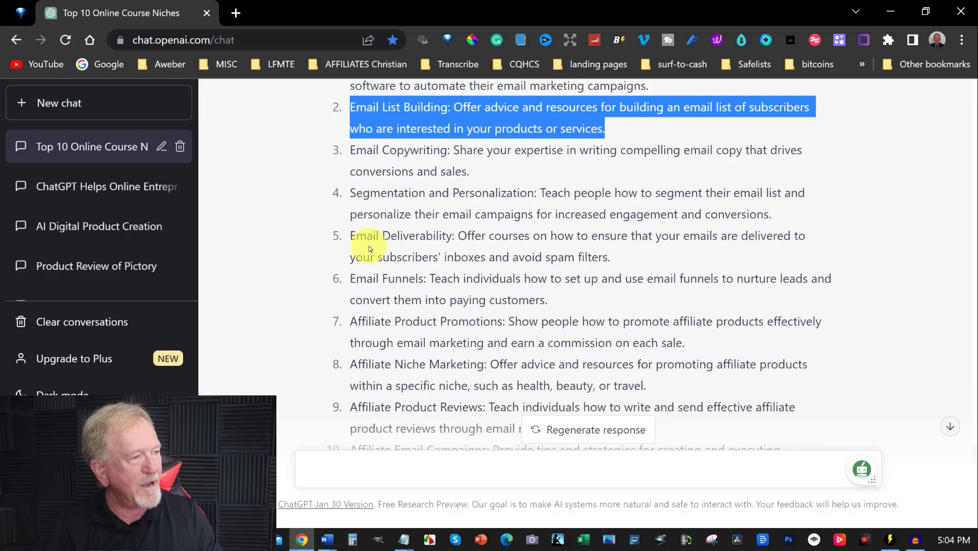
pyautogui.scroll(-2, 370, 249)
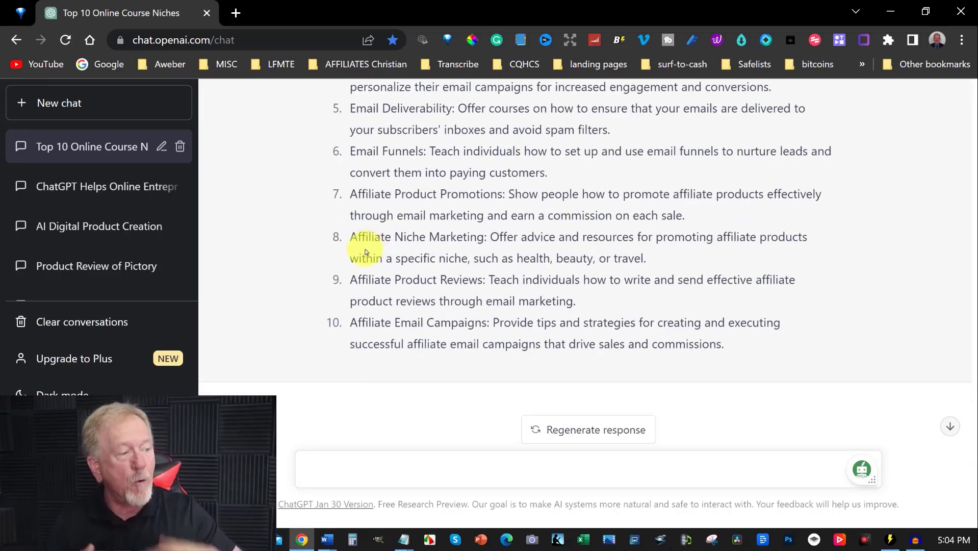
pyautogui.scroll(4, 431, 230)
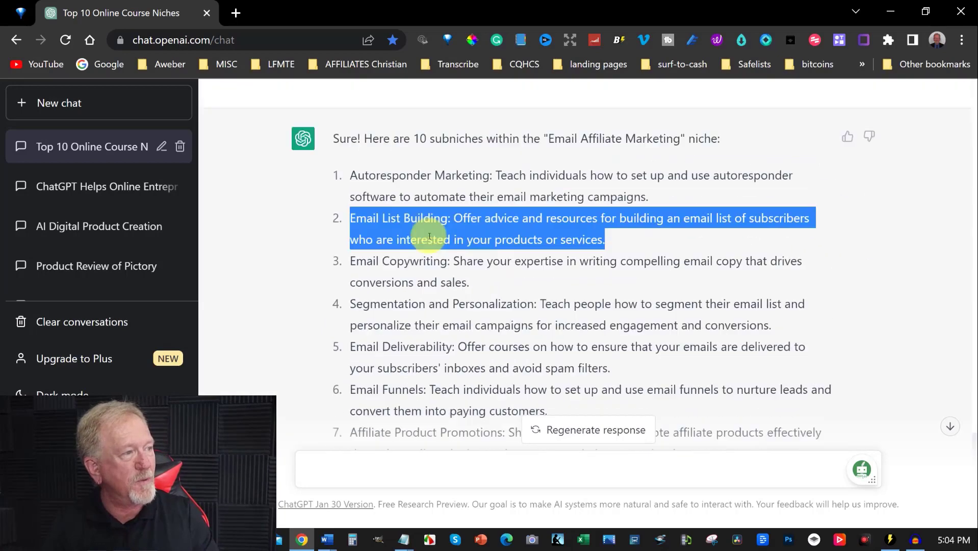
pyautogui.moveTo(349, 192); pyautogui.dragTo(658, 222)
pyautogui.moveTo(347, 233); pyautogui.dragTo(632, 255)
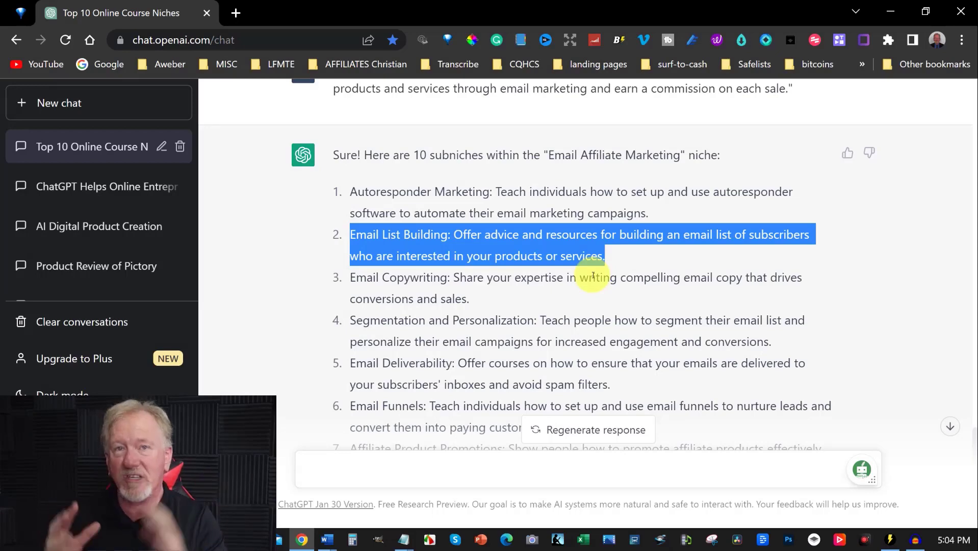
# Step: Send 'please give me 10 subniches around' with 'Fitness and Nutrition' copied from the niche list
pyautogui.click(318, 466)
pyautogui.write('please give me 10 s')
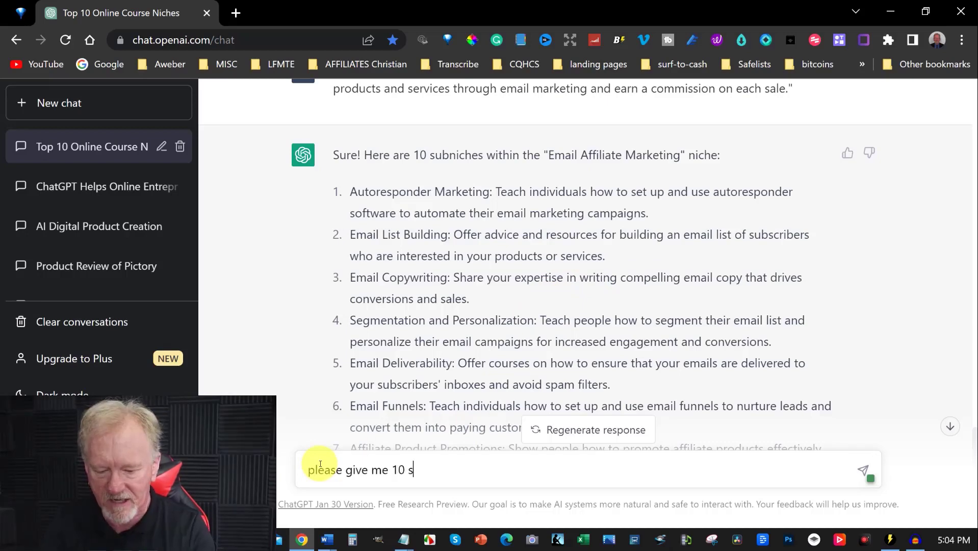
pyautogui.write('ubniches a')
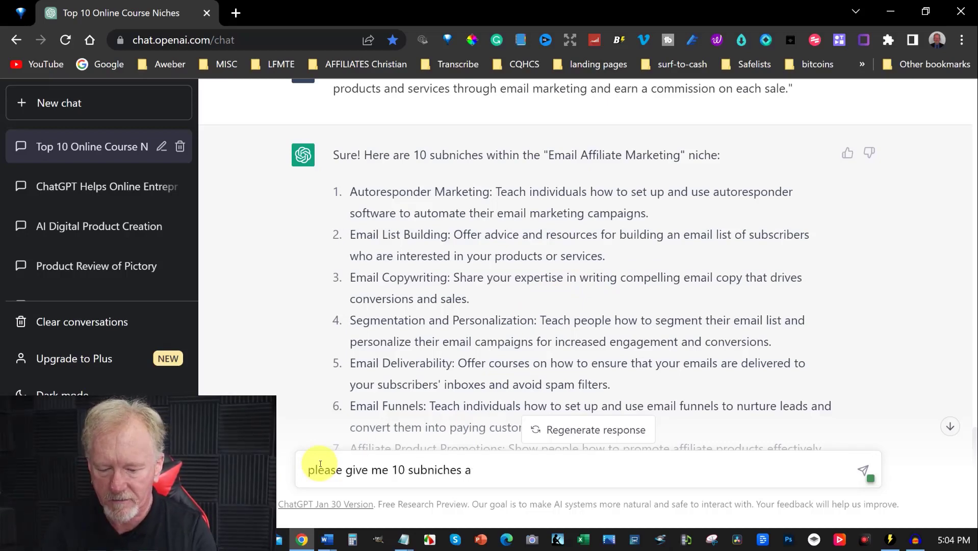
pyautogui.write('round')
pyautogui.scroll(15, 505, 364)
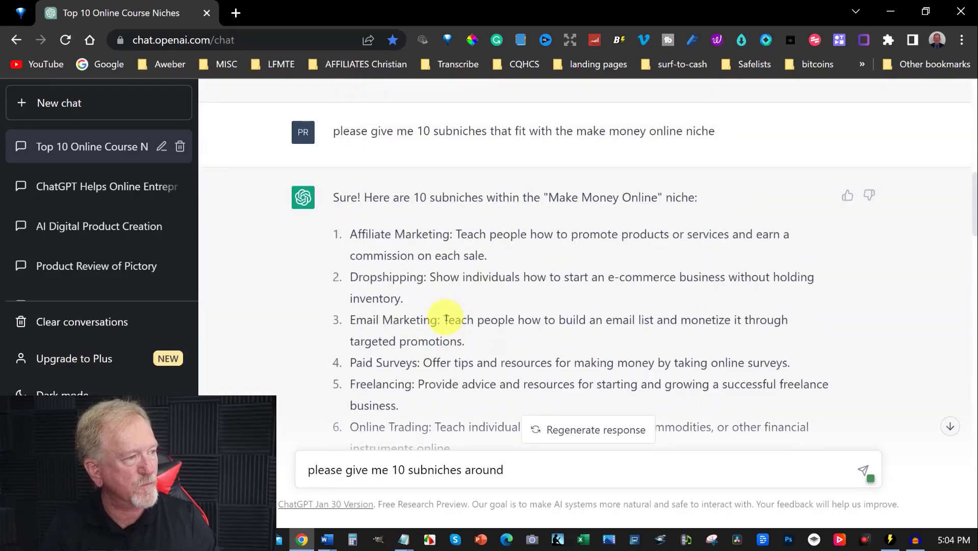
pyautogui.scroll(10, 357, 306)
pyautogui.moveTo(351, 208); pyautogui.dragTo(446, 207)
pyautogui.rightClick(441, 208)
pyautogui.click(456, 219)
pyautogui.scroll(-20, 485, 357)
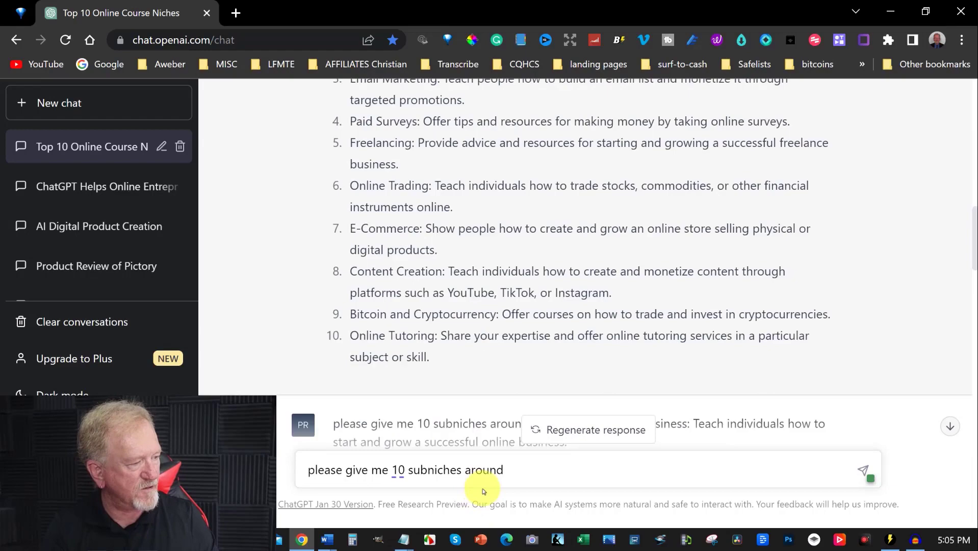
pyautogui.scroll(-1, 537, 343)
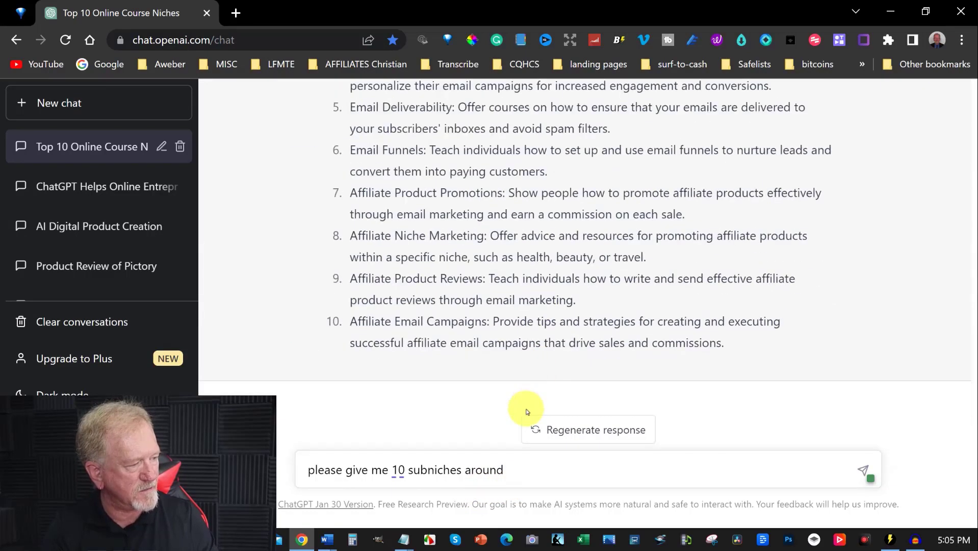
pyautogui.click(676, 463)
pyautogui.hotkey('ctrl', 'v')
pyautogui.press('Return')
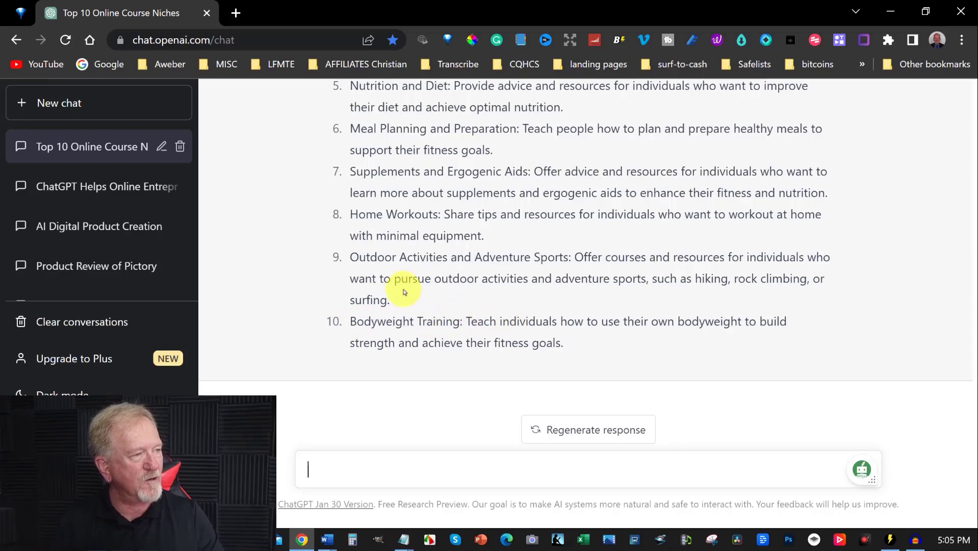
pyautogui.scroll(2, 405, 292)
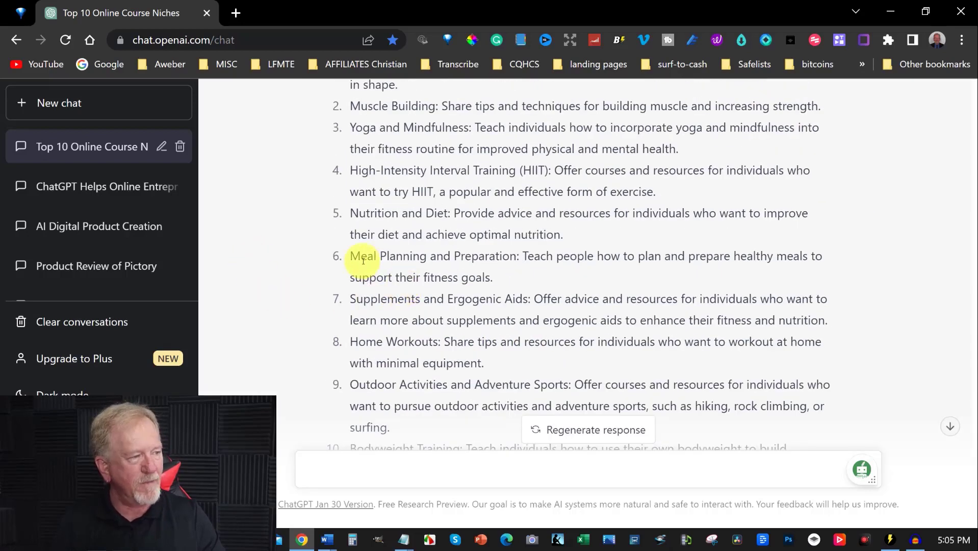
pyautogui.scroll(2, 387, 225)
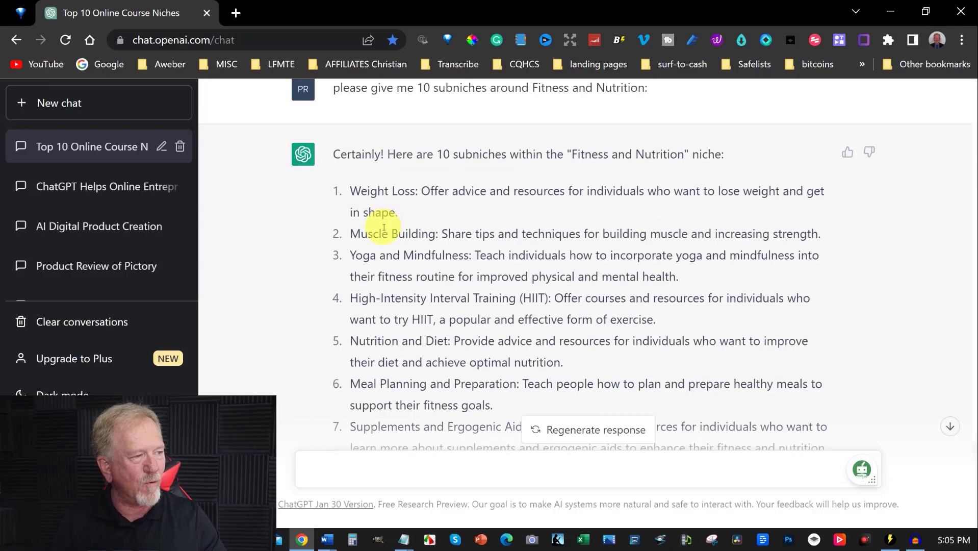
pyautogui.scroll(-4, 384, 228)
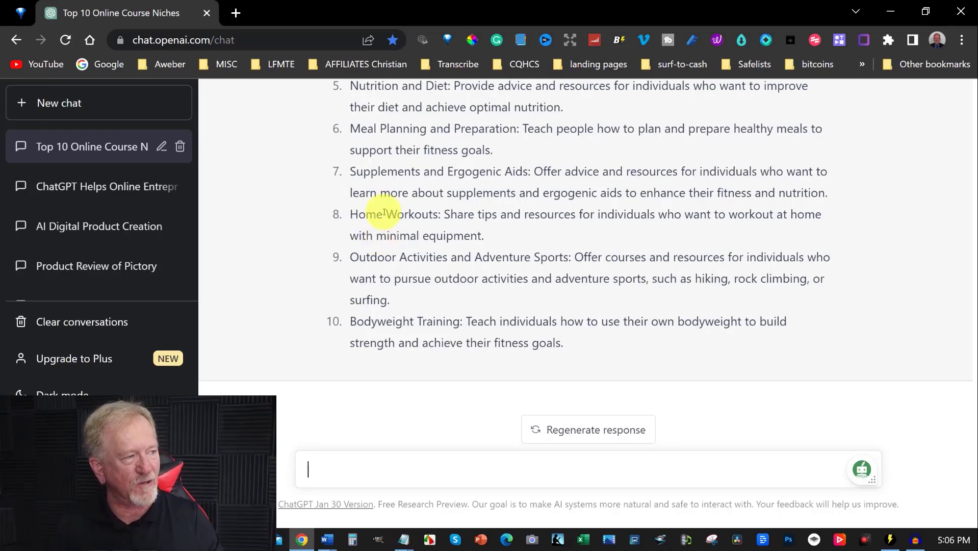
pyautogui.scroll(2, 384, 213)
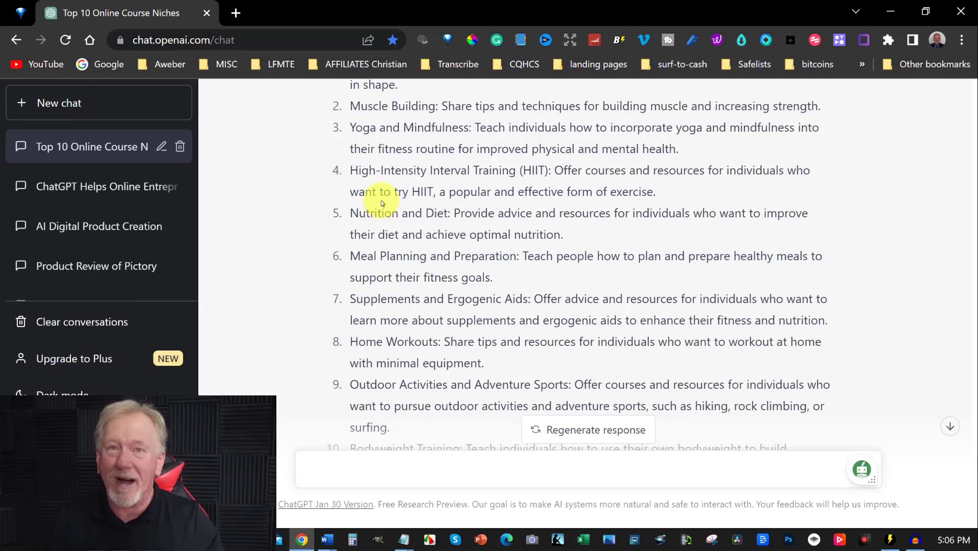
pyautogui.scroll(5, 383, 203)
pyautogui.scroll(-7, 375, 217)
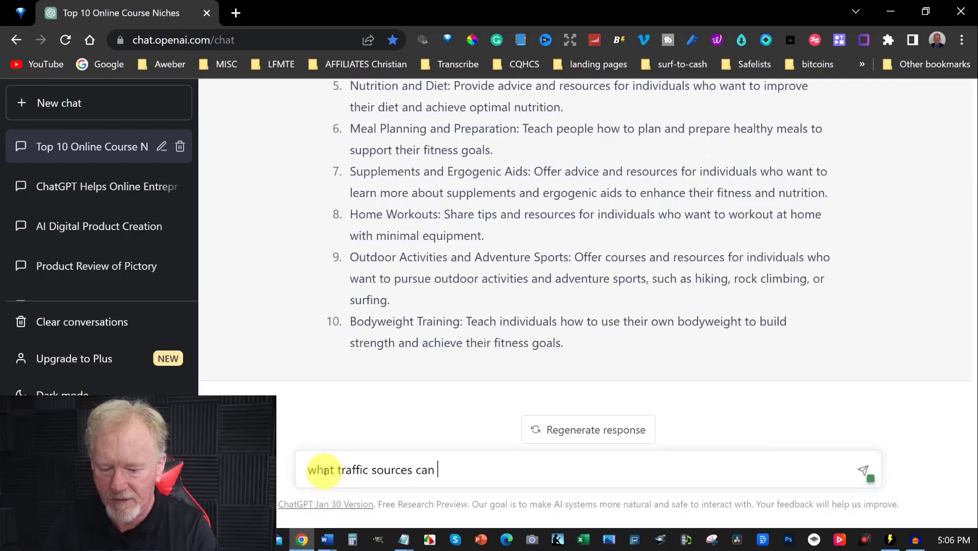
# Step: Ask which traffic sources can be used for the Fitness and Nutrition niche
pyautogui.scroll(5, 375, 317)
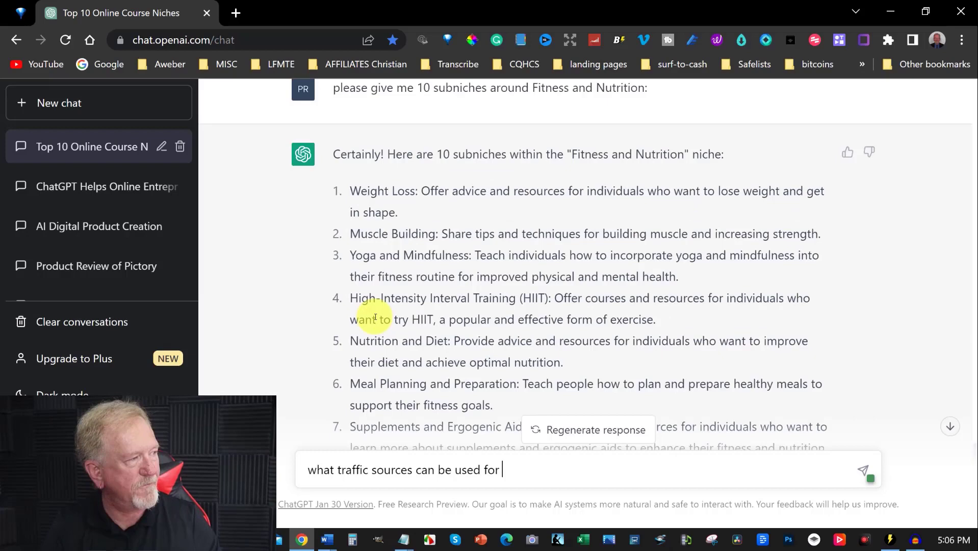
pyautogui.scroll(-2, 375, 318)
pyautogui.write('Fitness and Nutrition niche')
pyautogui.press('Return')
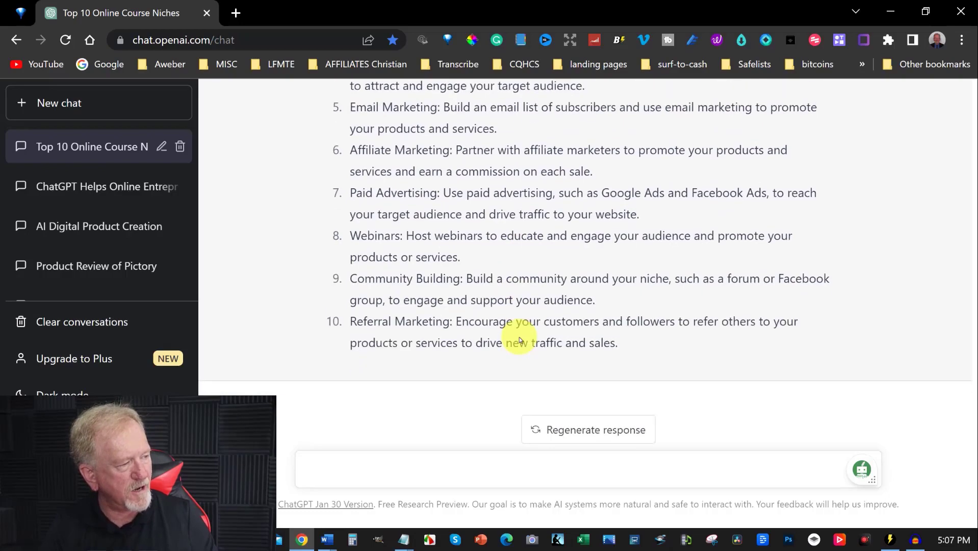
# Step: Return to the Email Affiliate Marketing reply and select the entire Email List Building entry
pyautogui.scroll(10, 517, 322)
pyautogui.scroll(-10, 518, 321)
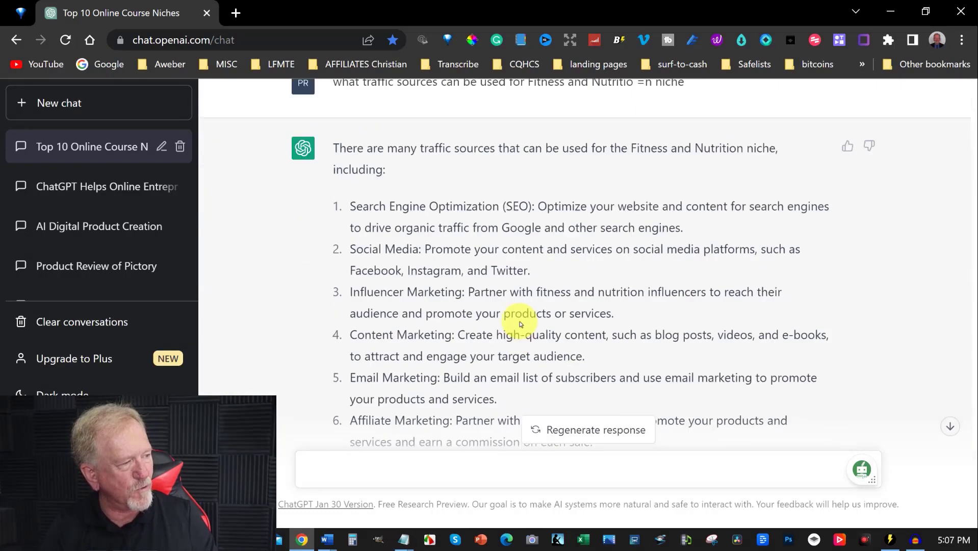
pyautogui.scroll(20, 520, 323)
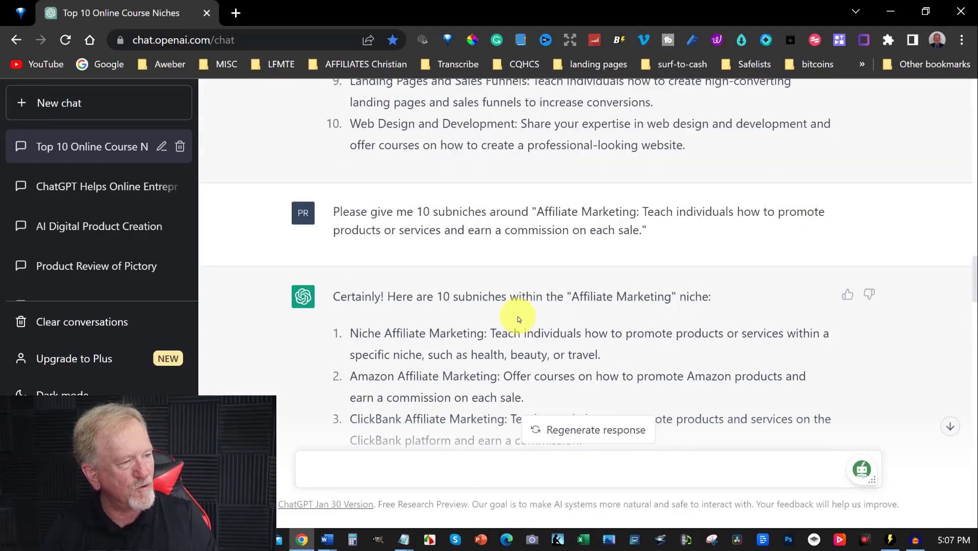
pyautogui.scroll(-20, 518, 310)
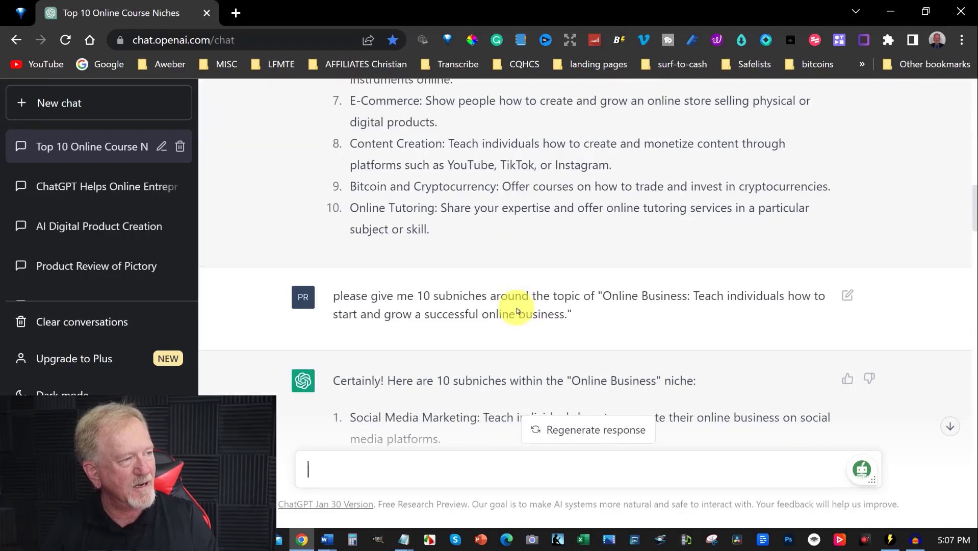
pyautogui.scroll(-1, 517, 312)
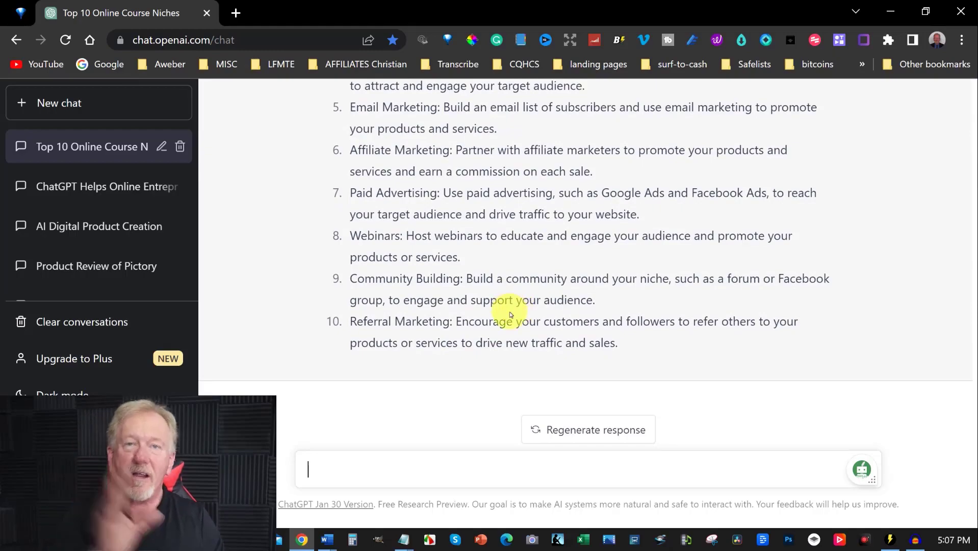
pyautogui.scroll(15, 449, 311)
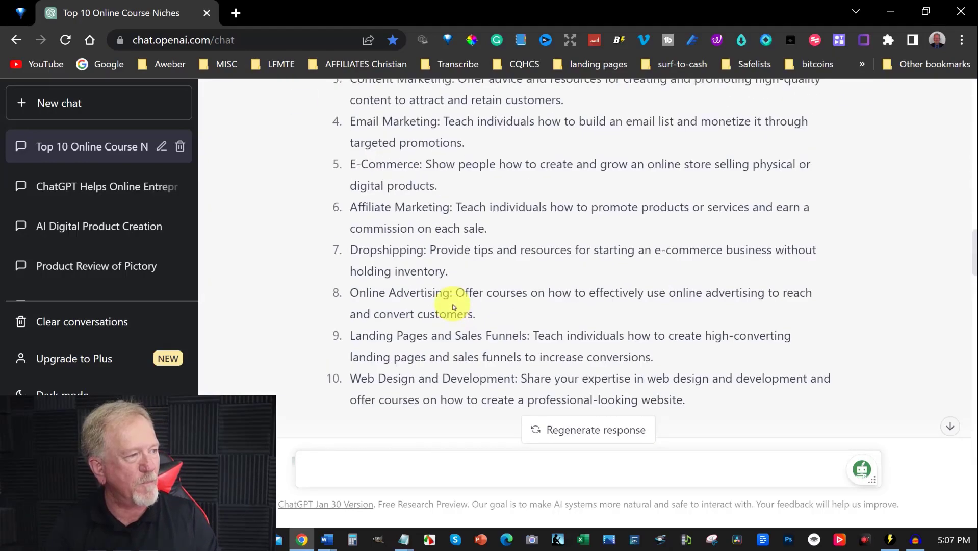
pyautogui.scroll(5, 453, 306)
pyautogui.scroll(-15, 453, 306)
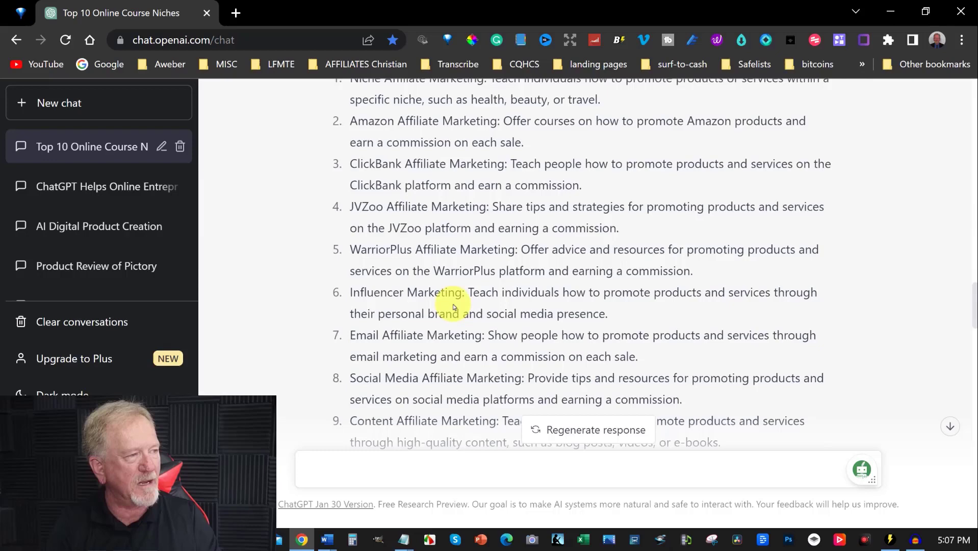
pyautogui.scroll(-8, 454, 306)
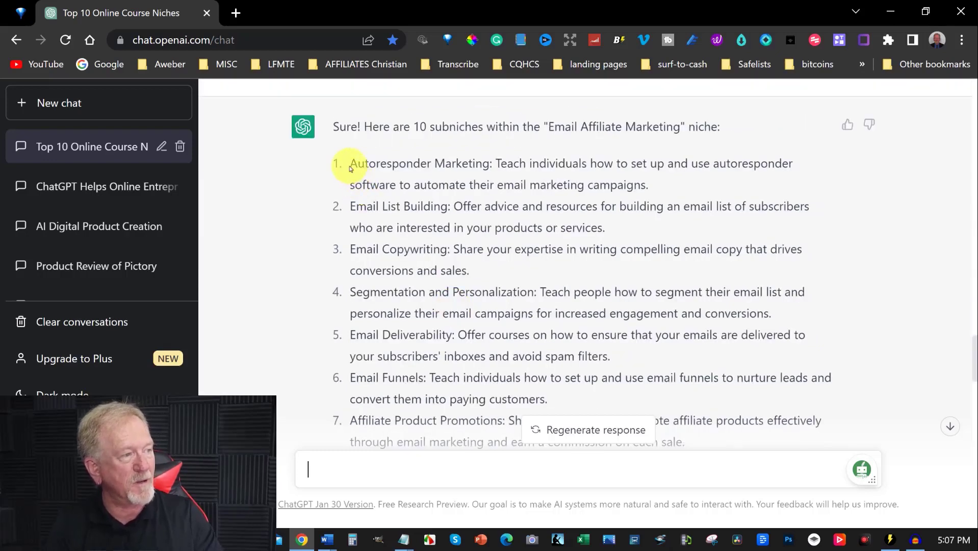
pyautogui.moveTo(360, 169); pyautogui.dragTo(434, 228)
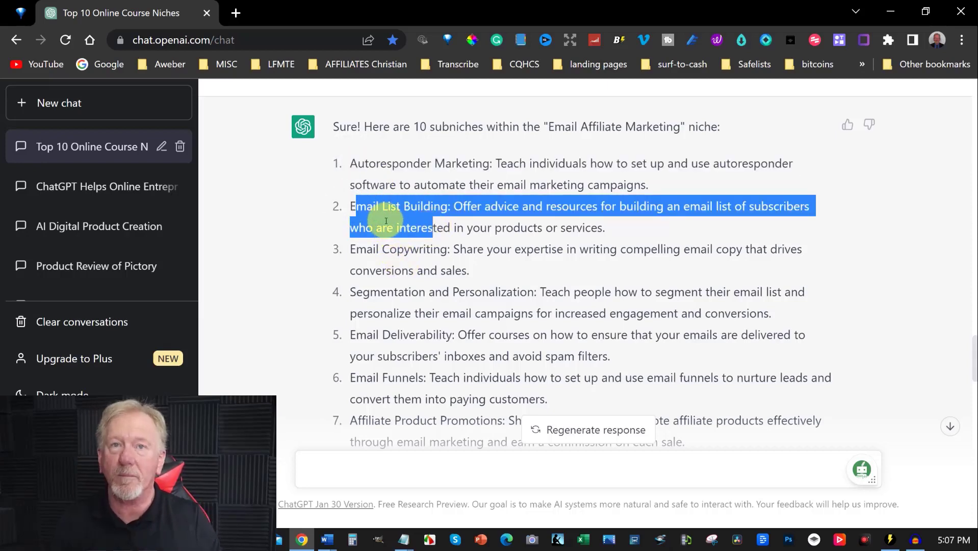
pyautogui.click(351, 166)
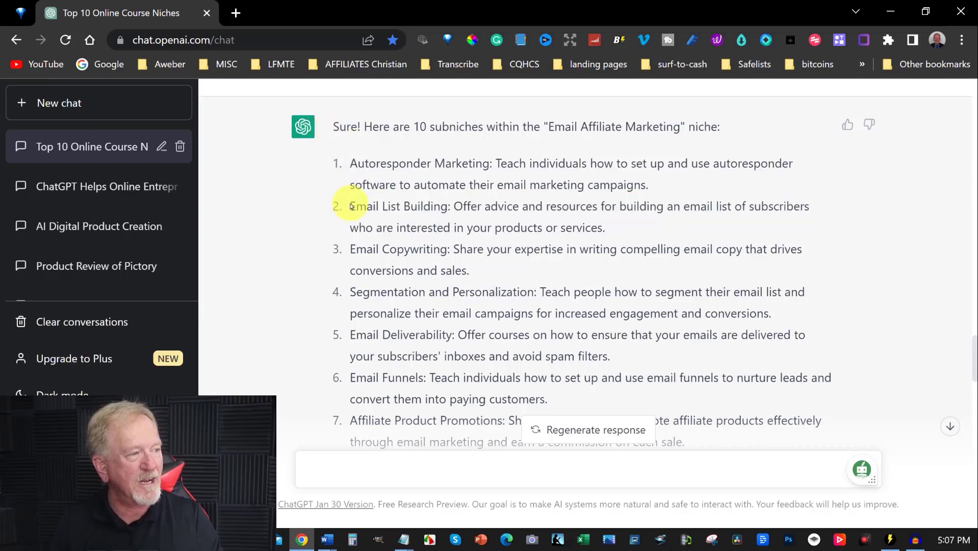
pyautogui.moveTo(353, 207); pyautogui.dragTo(609, 230)
pyautogui.hotkey('ctrl', 'c')
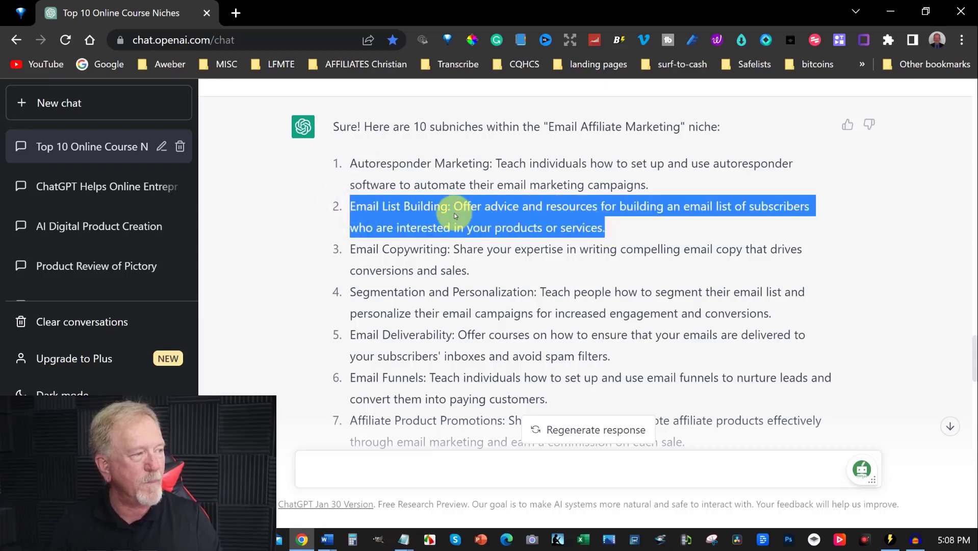
pyautogui.scroll(-10, 454, 212)
# Step: Request an outline for a video course about the pasted, quoted Email List Building entry
pyautogui.click(353, 468)
pyautogui.write('write an outline for a video course about')
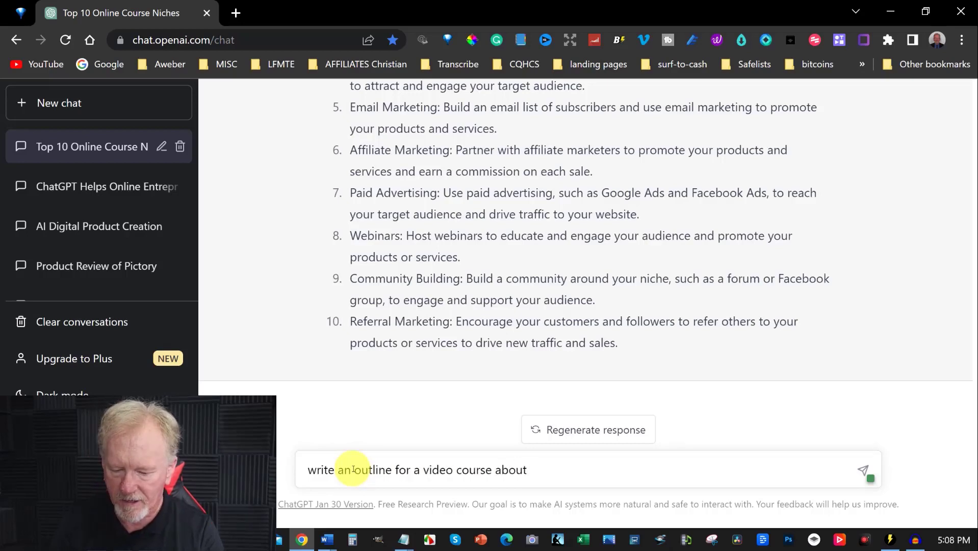
pyautogui.write('"')
pyautogui.hotkey('ctrl', 'v')
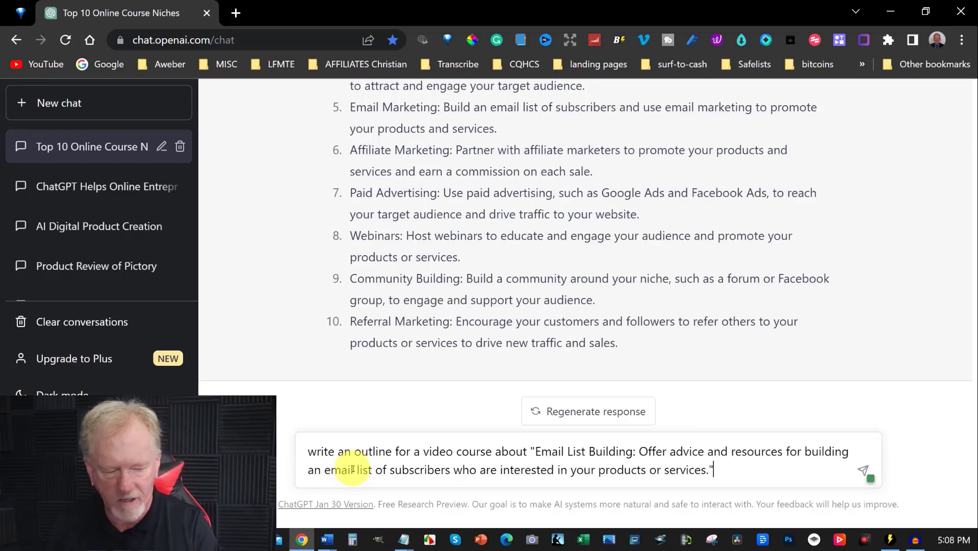
pyautogui.press('Return')
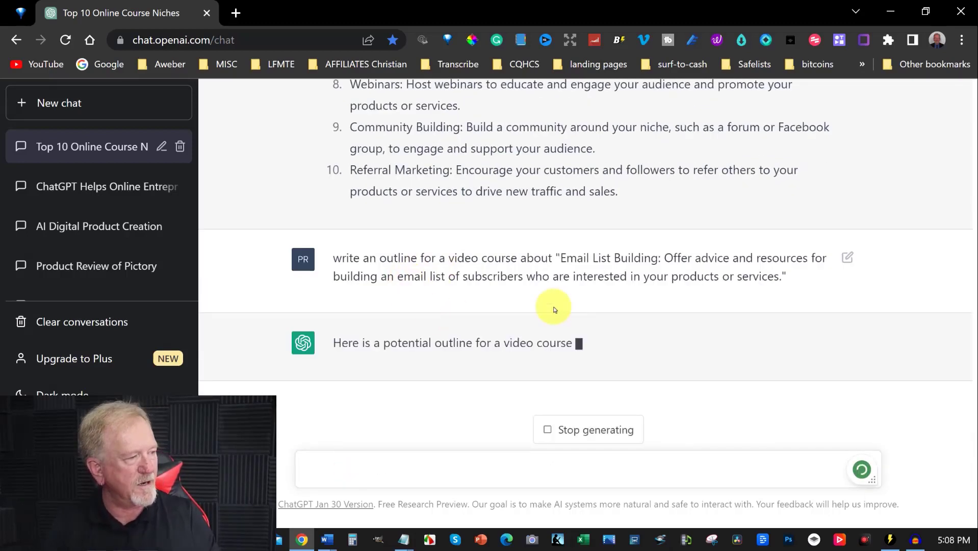